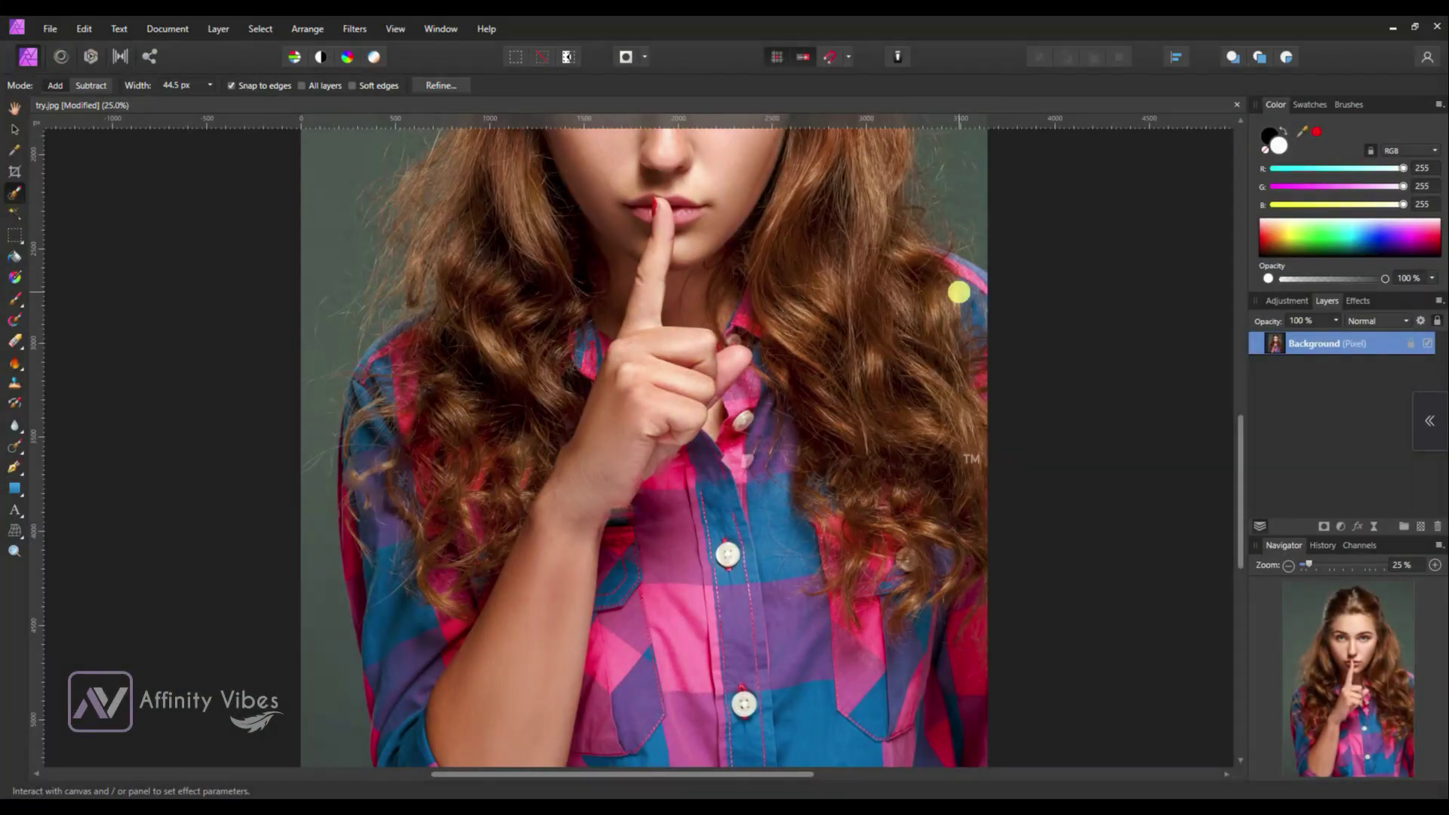
Step: Try the Healing Brush over the TM mark beside the hair
left_click(14, 447)
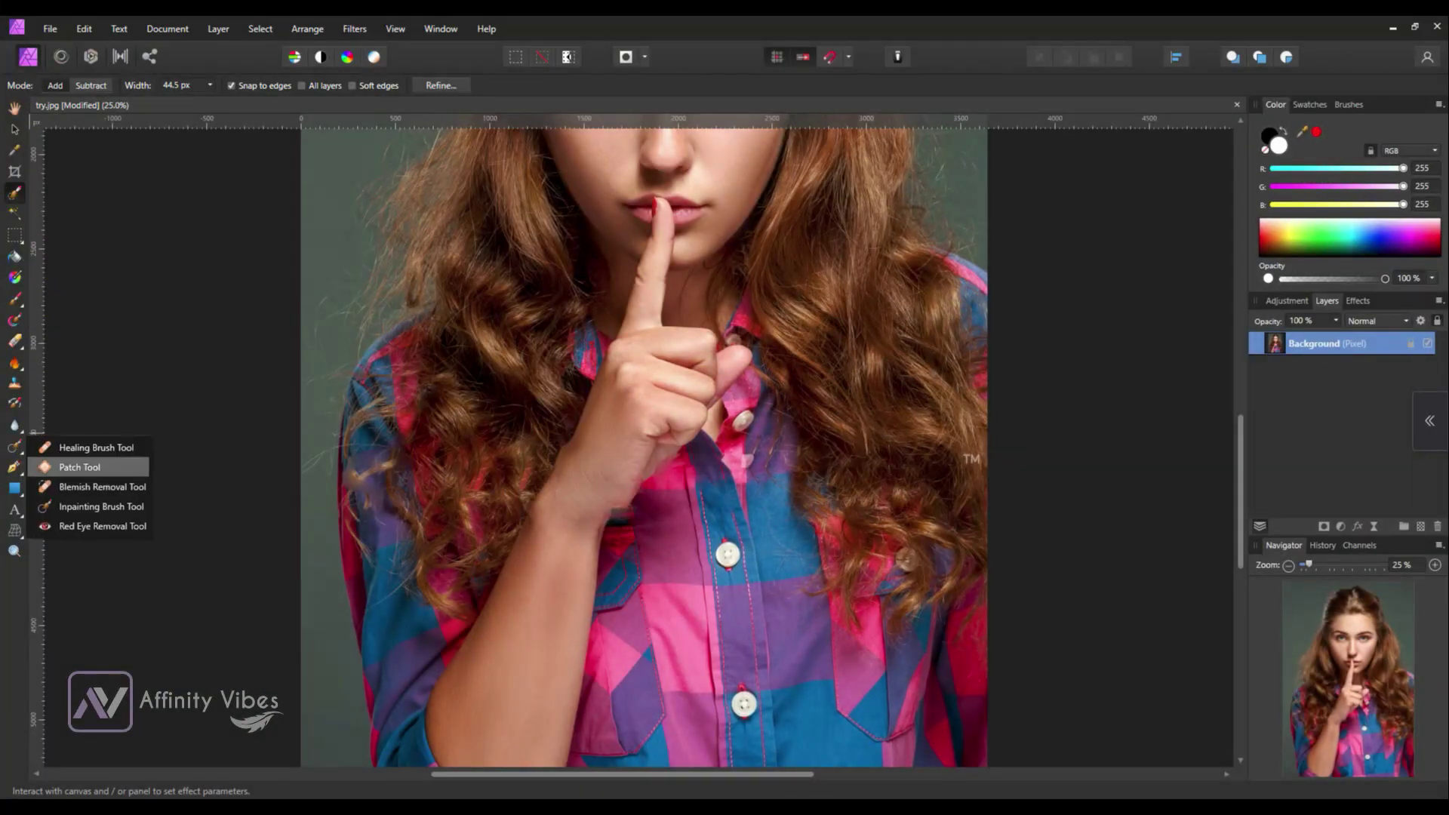
left_click(95, 447)
left_click(970, 462)
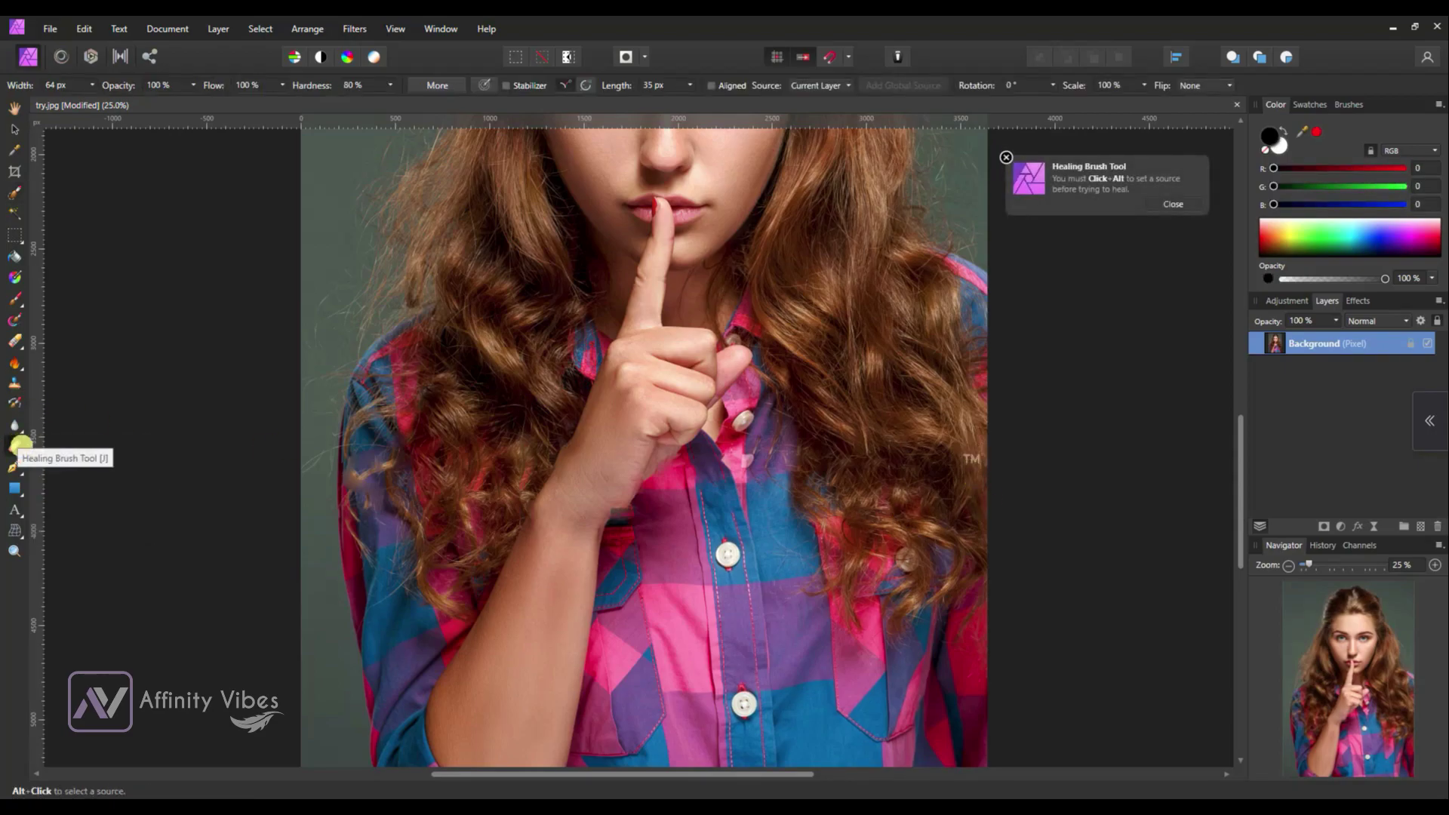
Step: Inpaint the TM mark with a smaller Inpainting Brush, then zoom out
left_click(14, 447)
left_click(102, 506)
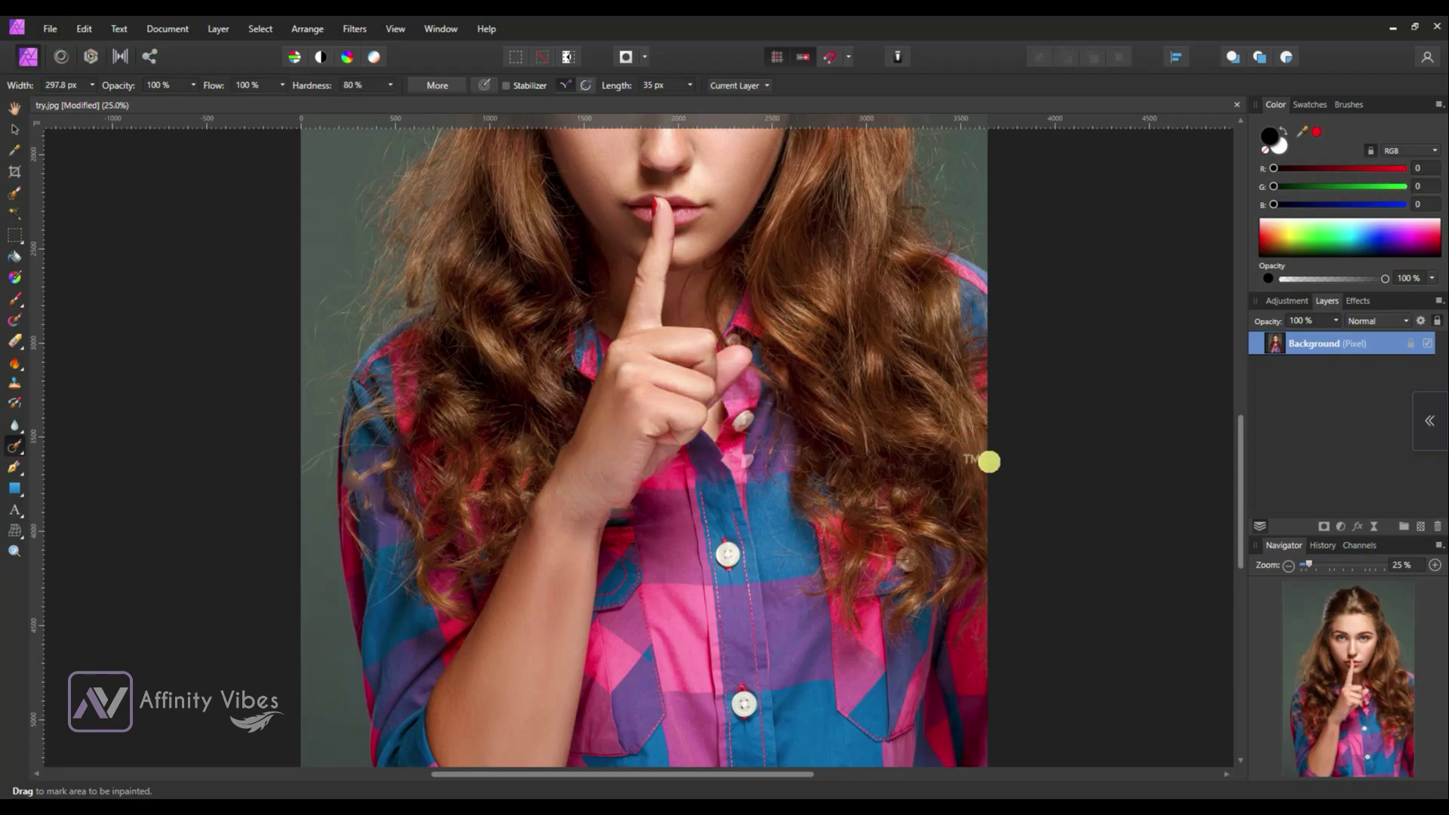
key("bracketleft")
key("bracketleft")
key("bracketleft")
left_click(970, 460)
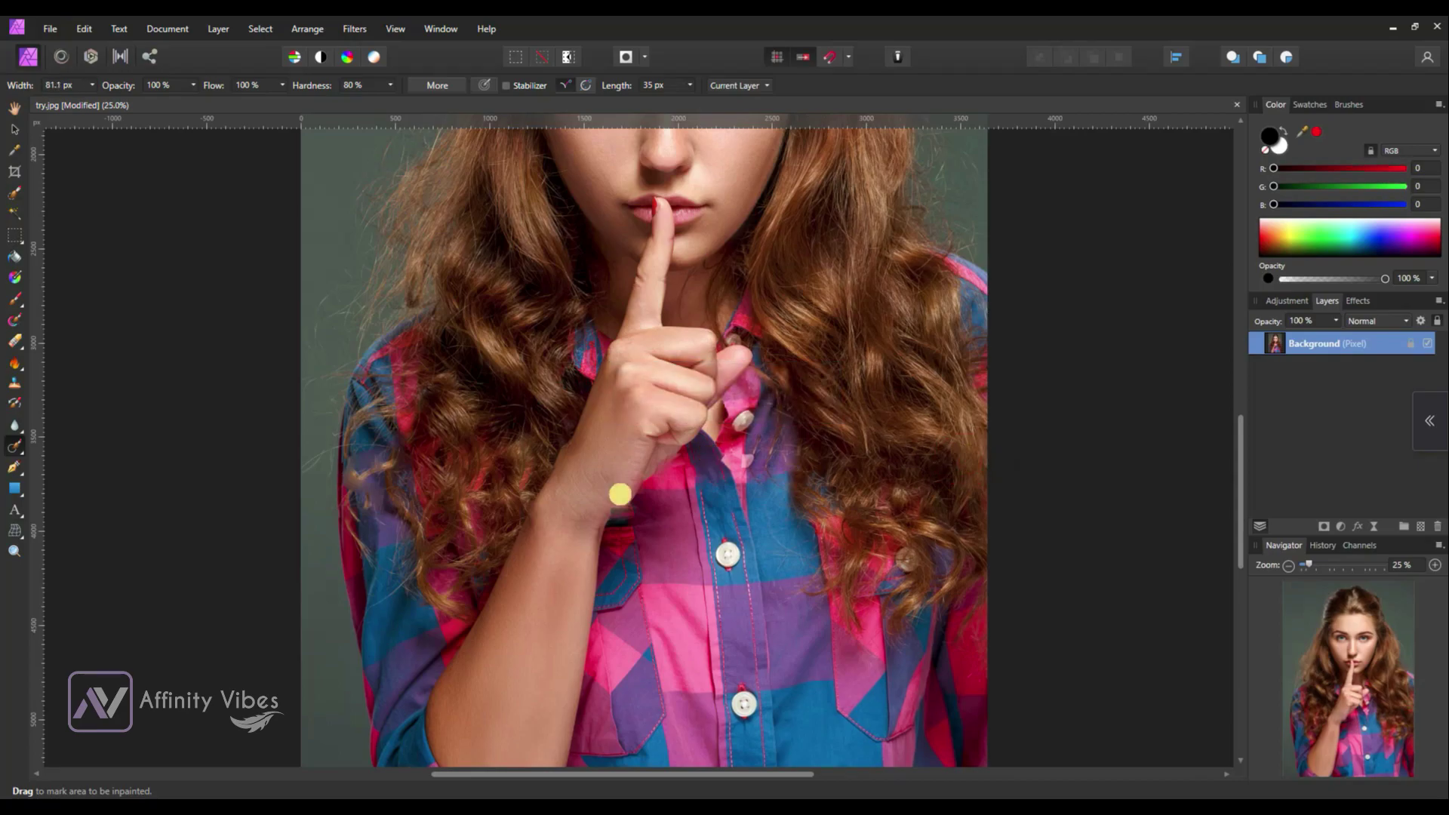
scroll(618, 492, "down", 3)
left_click(15, 108)
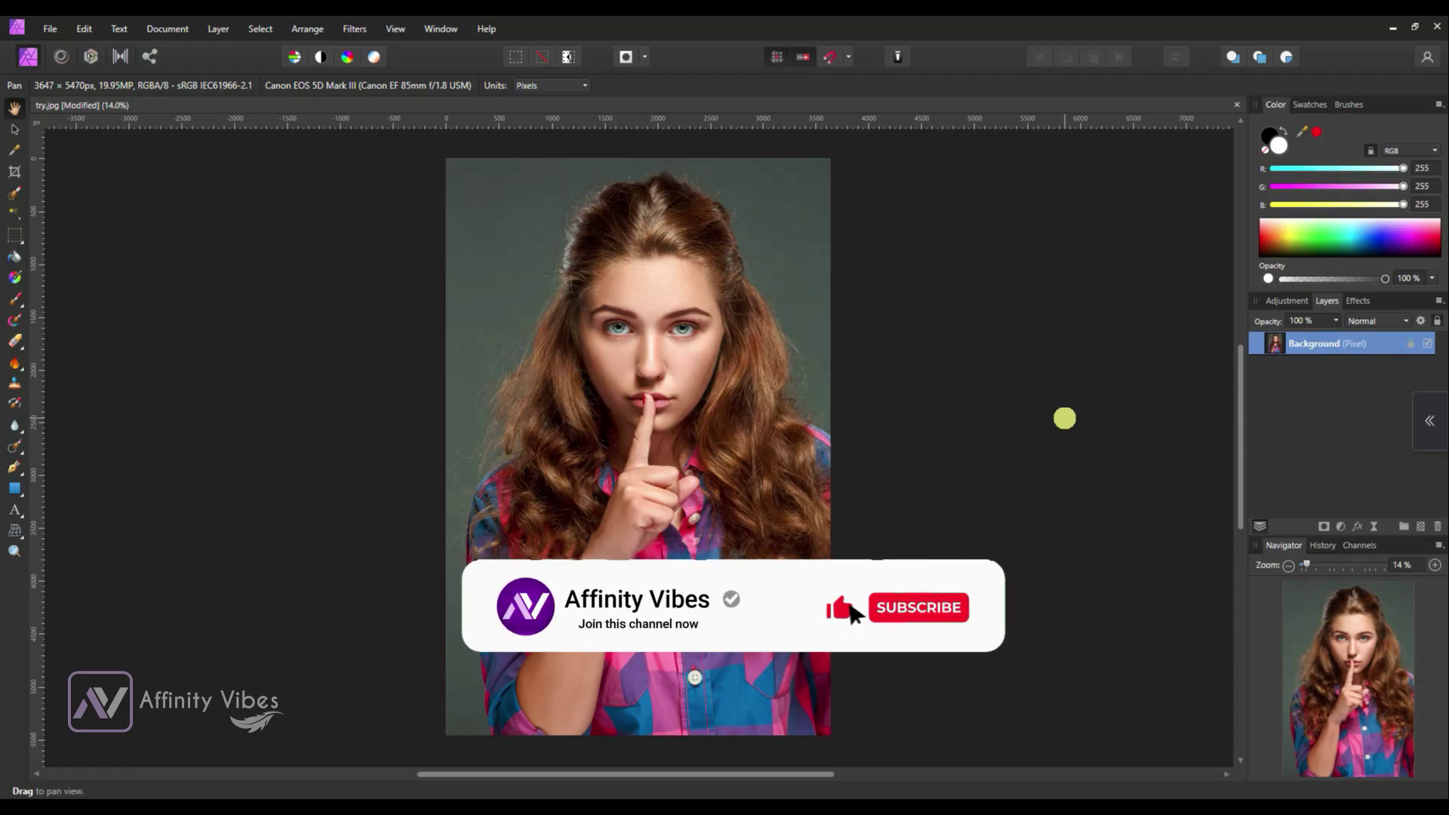
Step: Undo the inpainting, inspect up close, then zoom out to show face and shirt
key("ctrl+z")
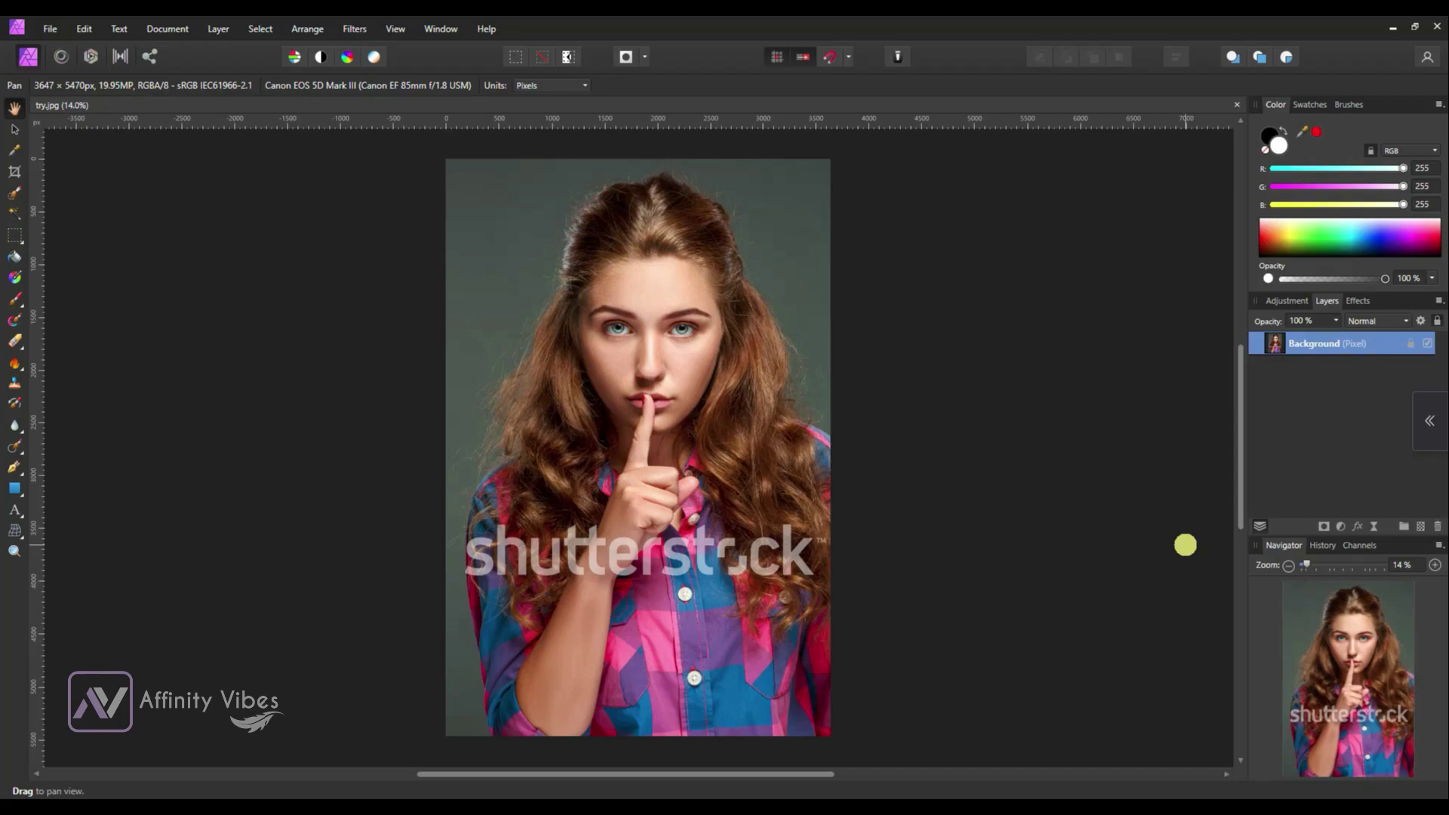
scroll(758, 297, "up", 5)
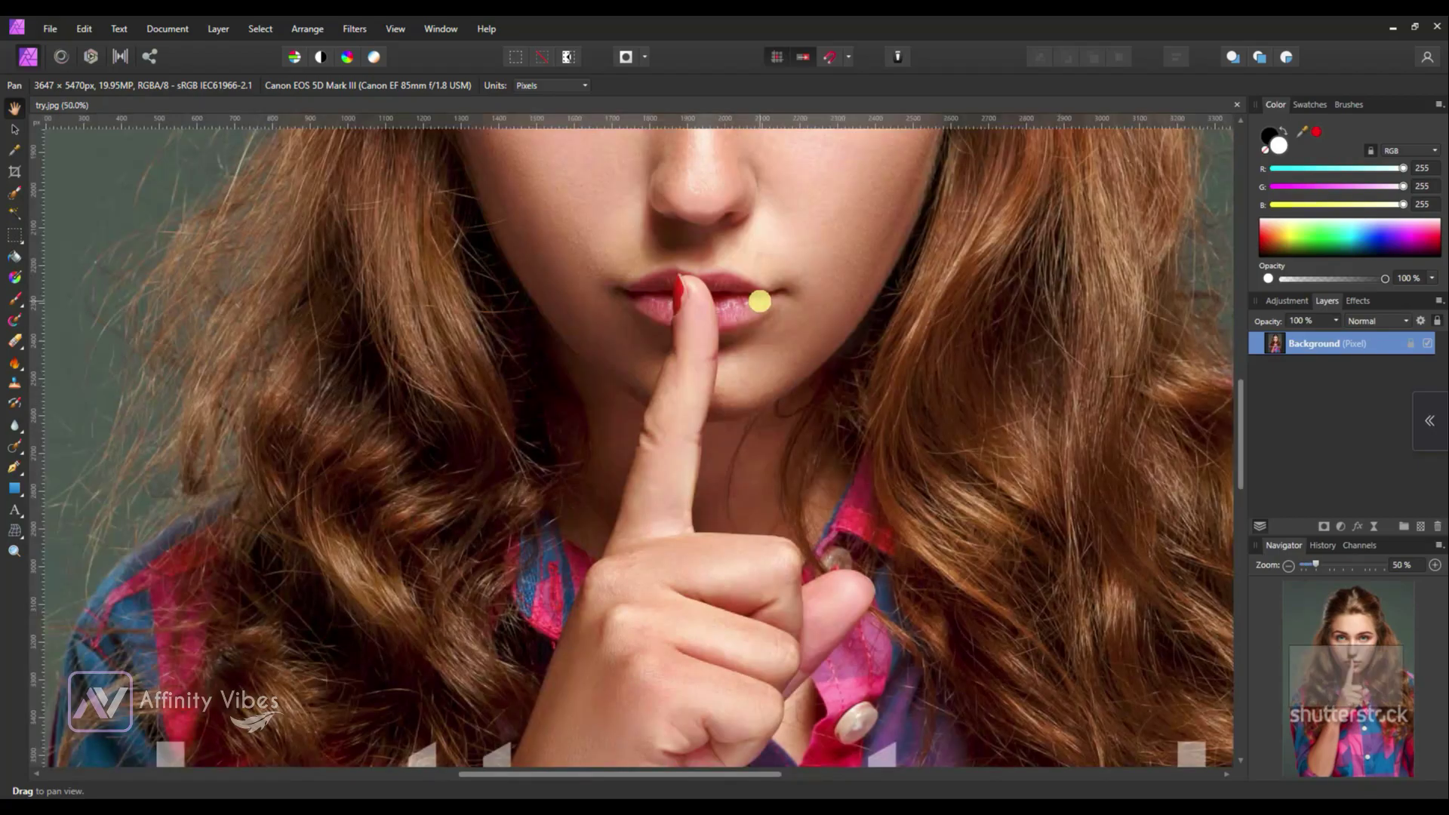
left_click_drag(1236, 420, 1249, 501)
key("ctrl+minus")
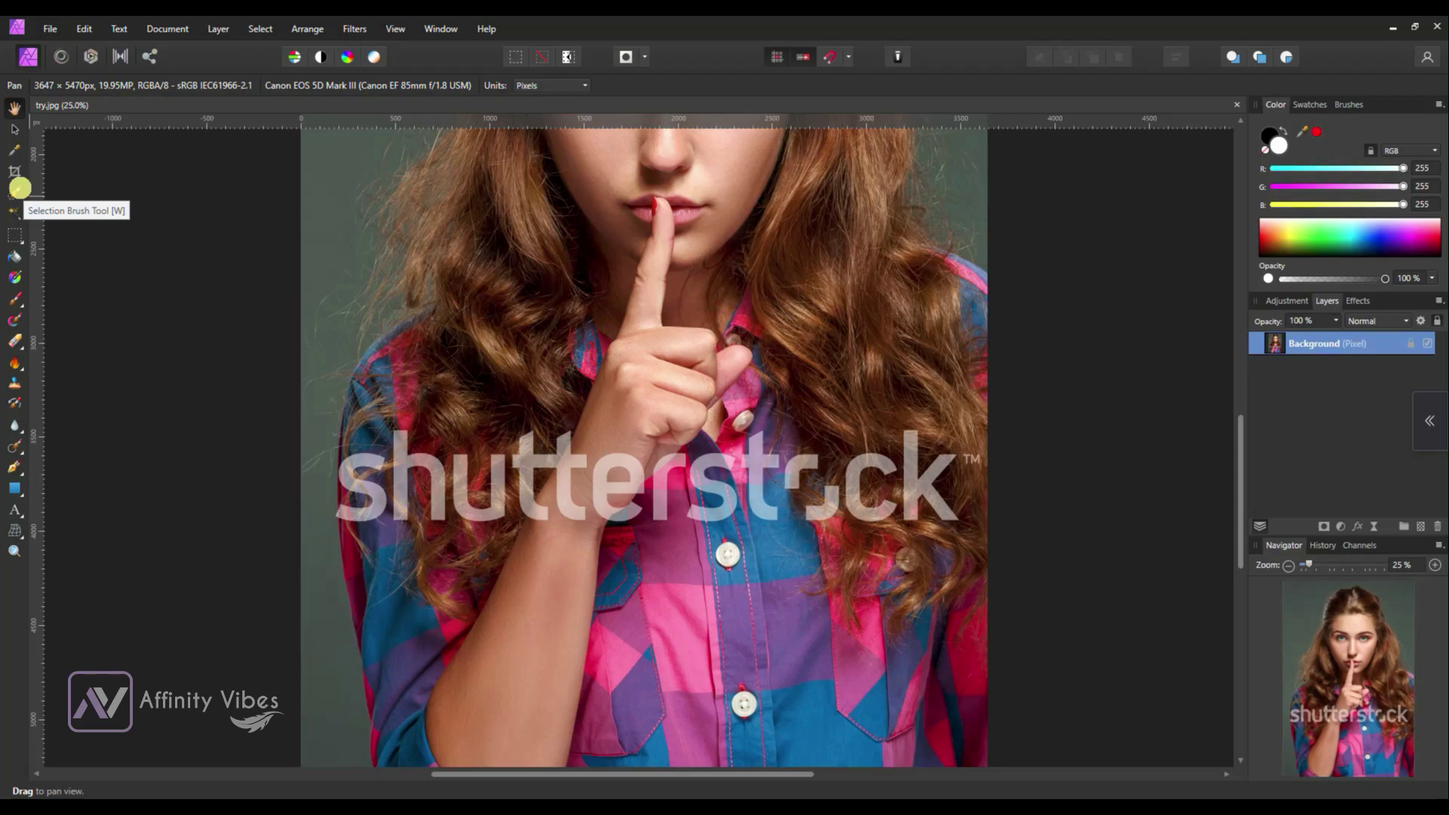
Step: Brush a selection over the watermark letters s, h, e and r, resizing the brush as needed
left_click(16, 190)
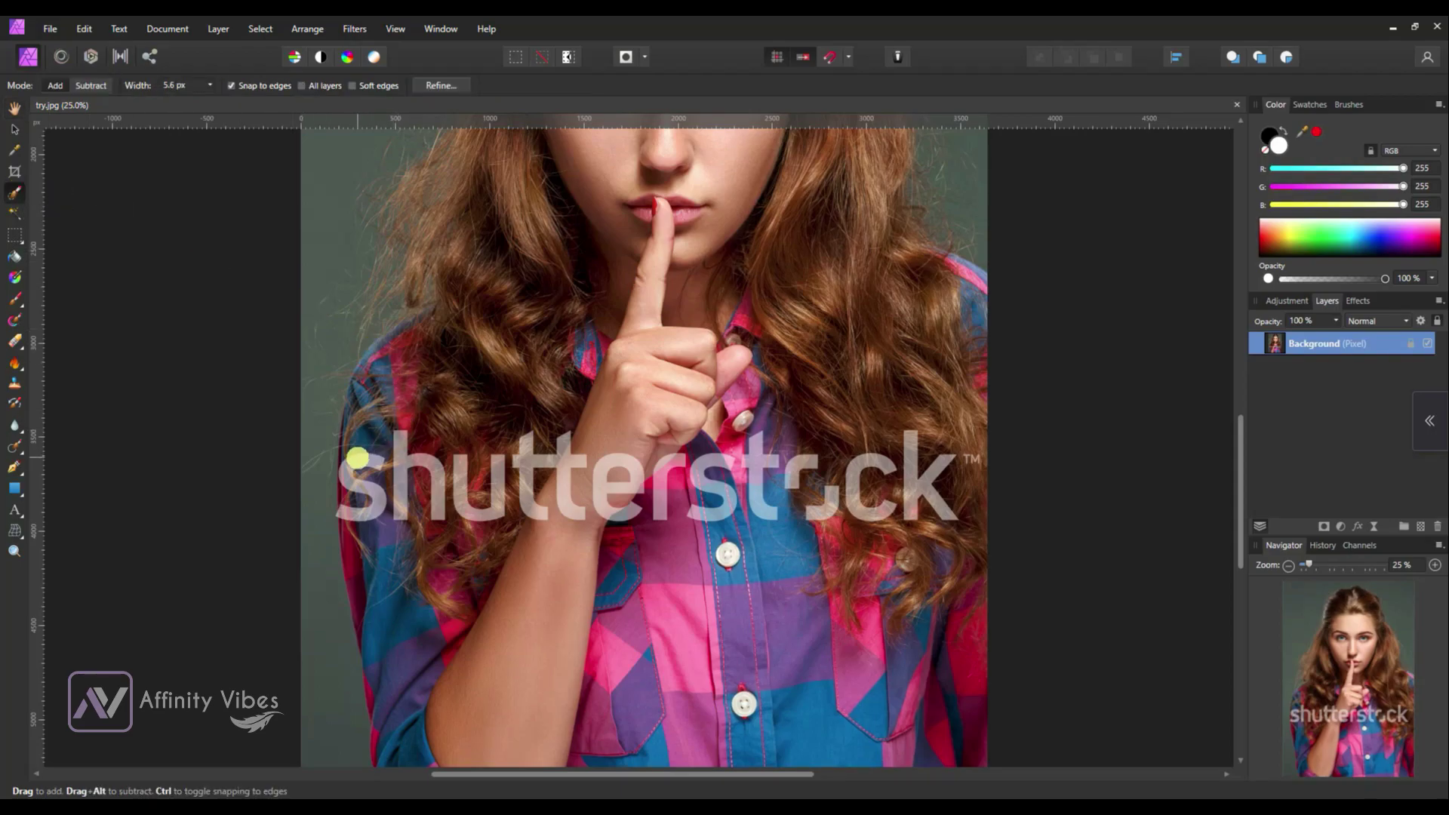
left_click_drag(357, 458, 378, 499)
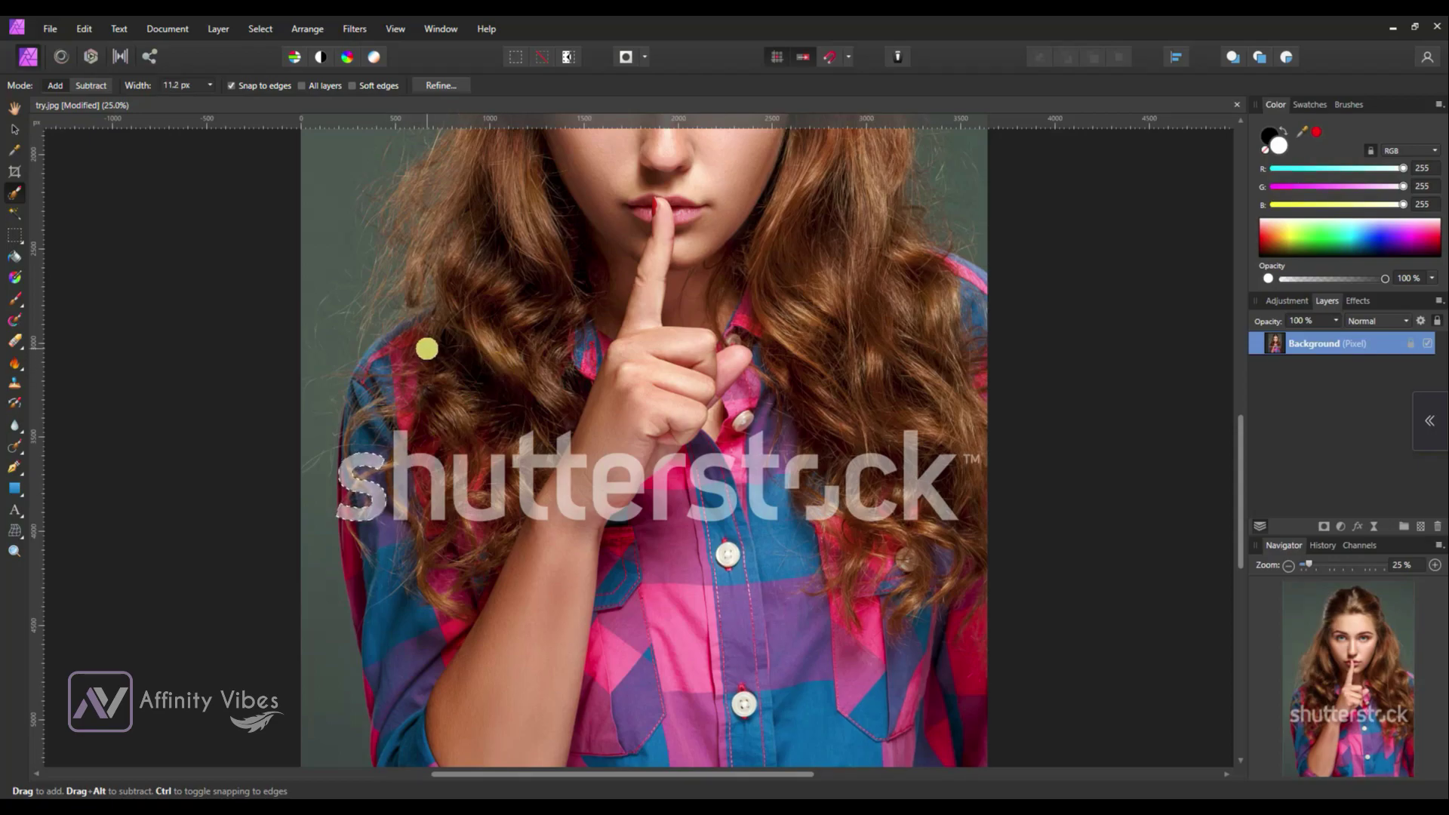
key("bracketright")
key("bracketright")
key("bracketright")
key("bracketright")
key("bracketleft")
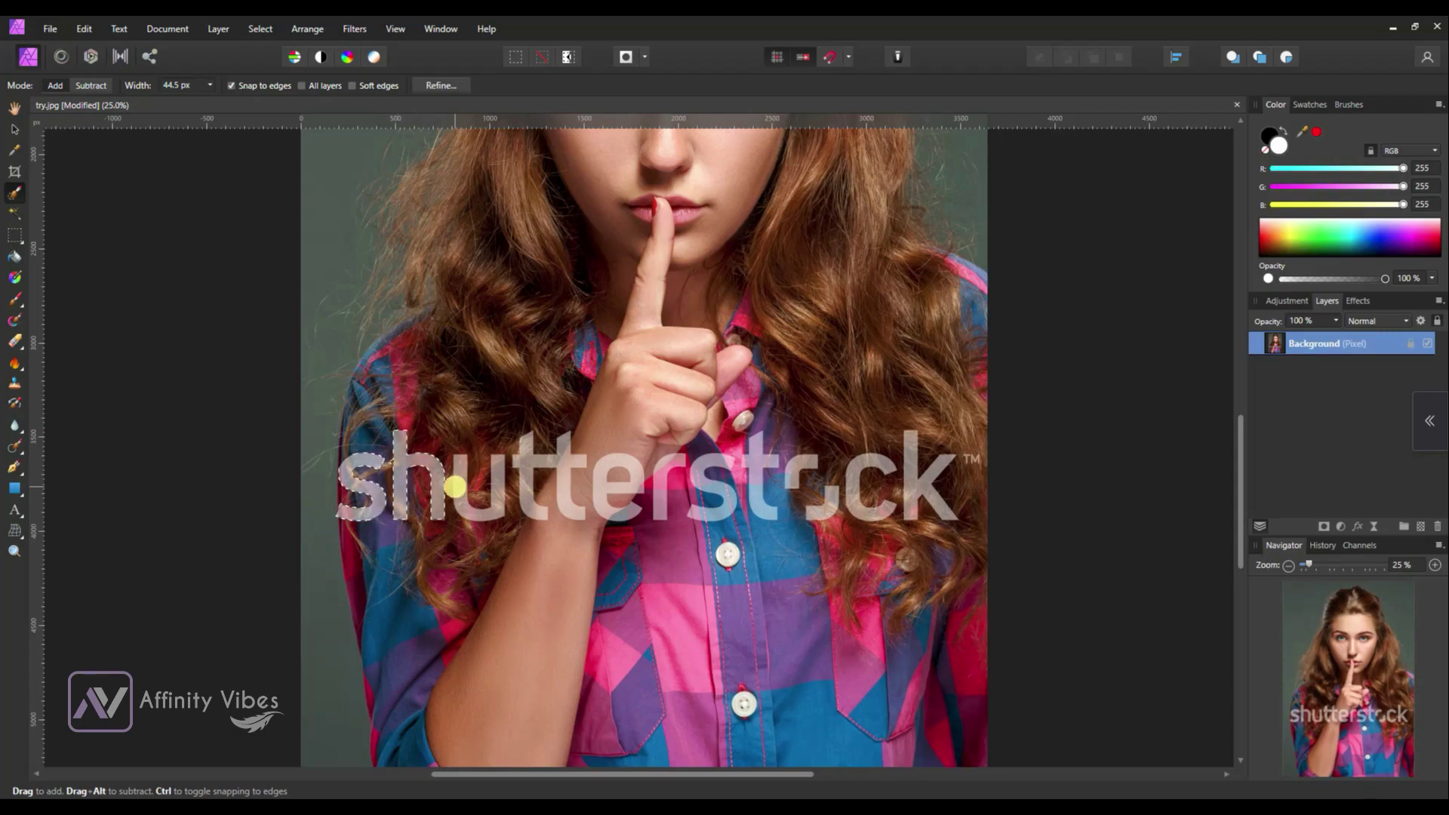
left_click_drag(453, 485, 461, 487)
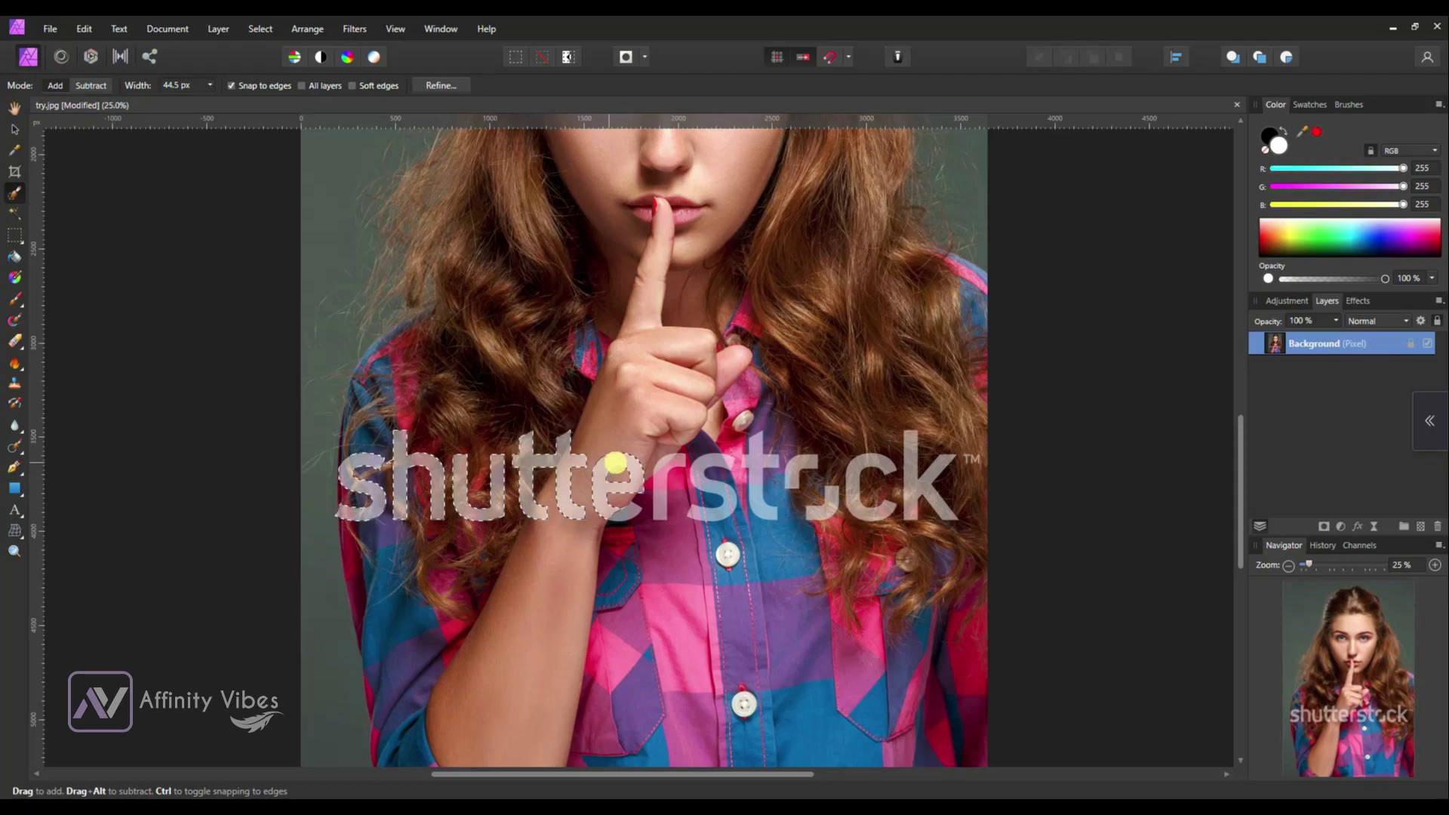
left_click_drag(616, 462, 618, 514)
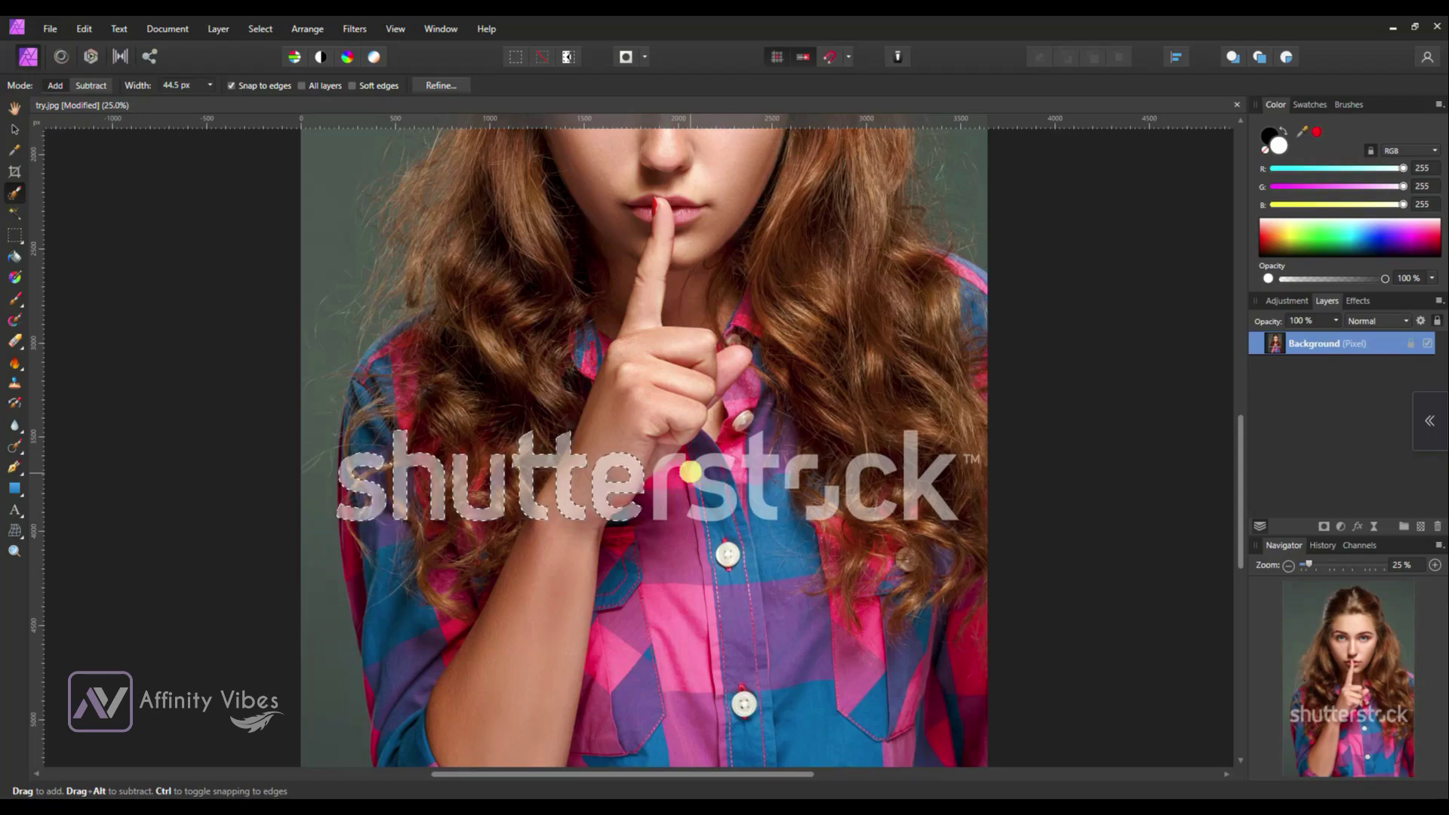
left_click_drag(671, 460, 713, 465)
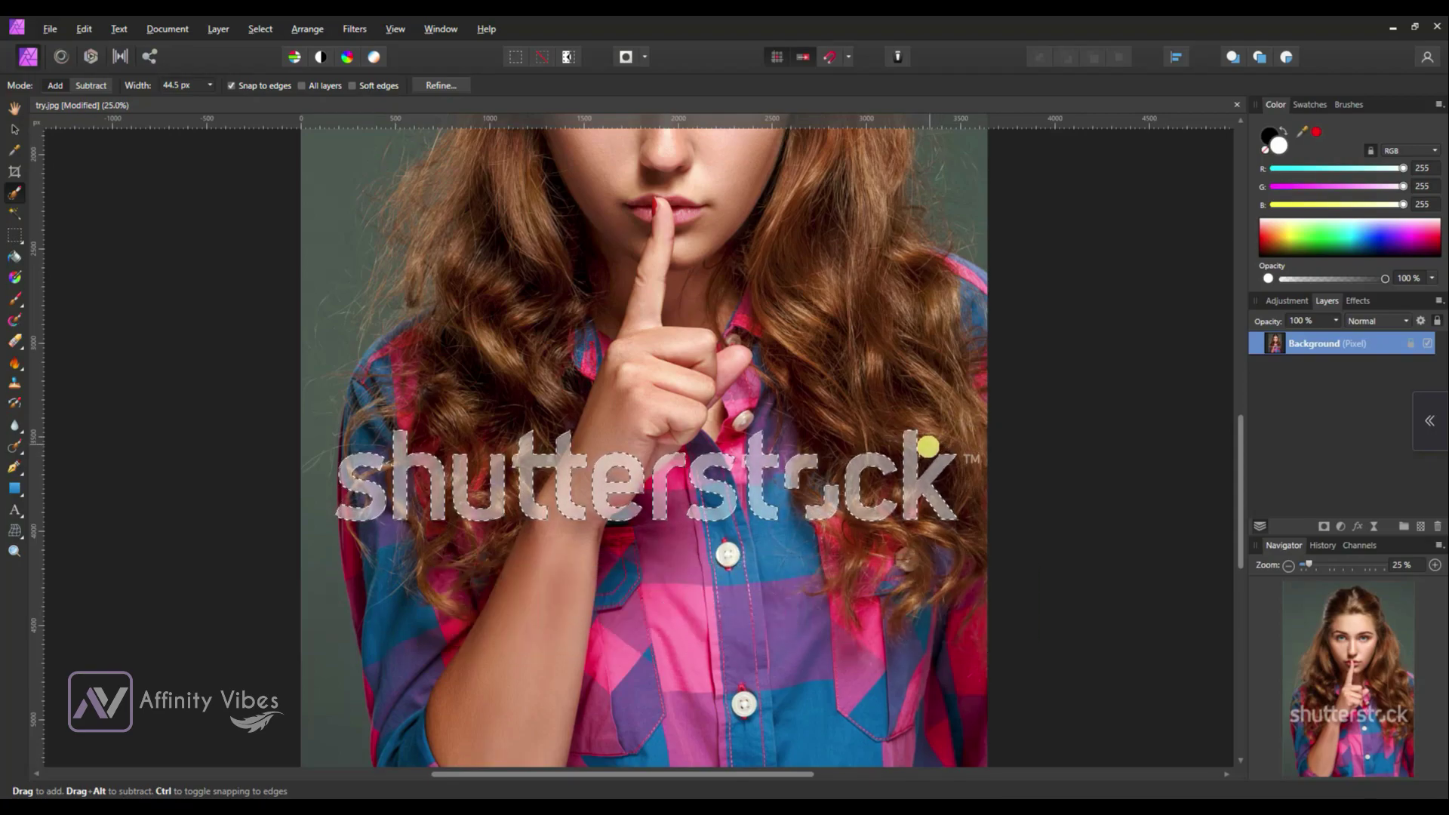
key("alt")
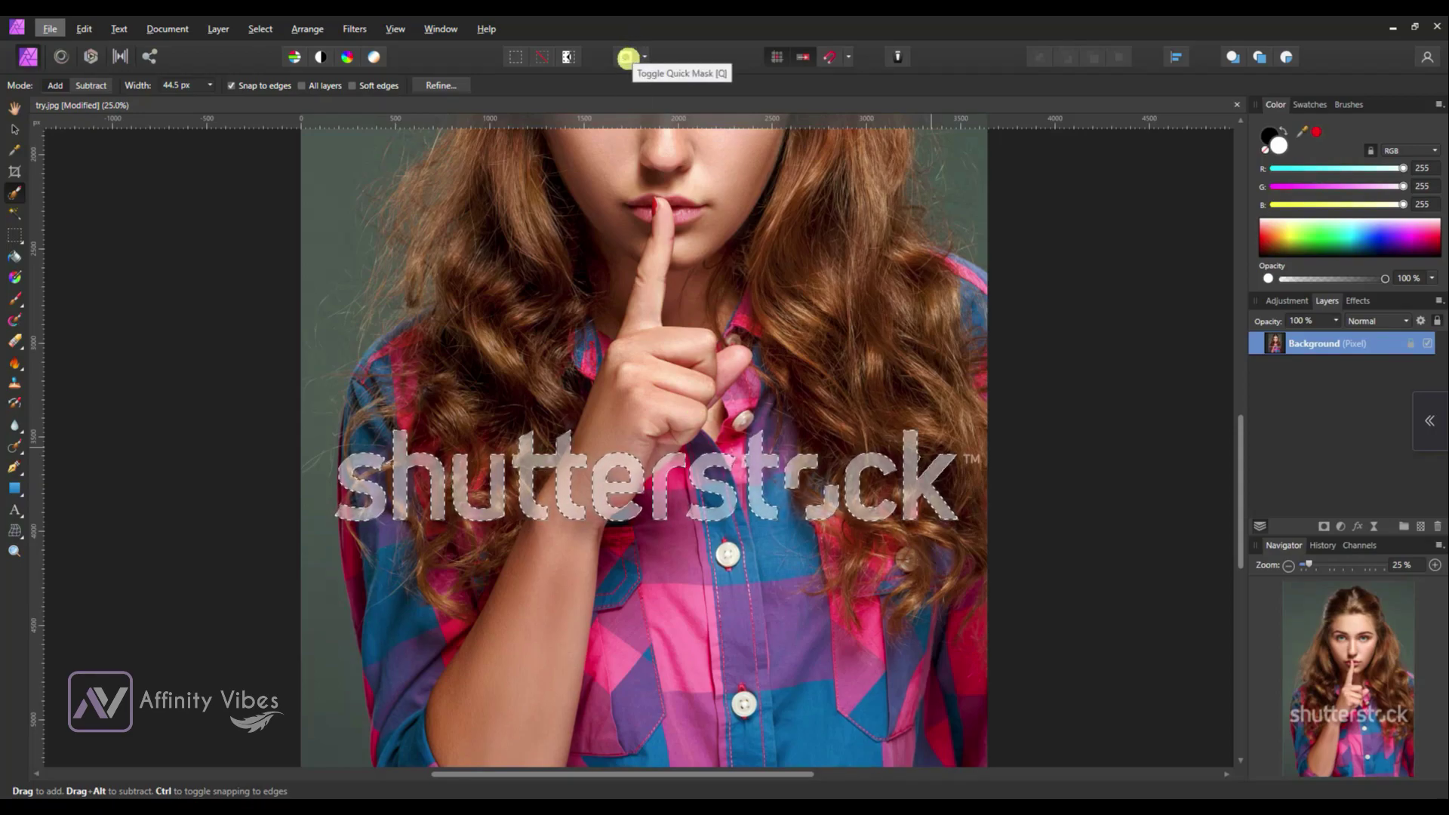
left_click(627, 58)
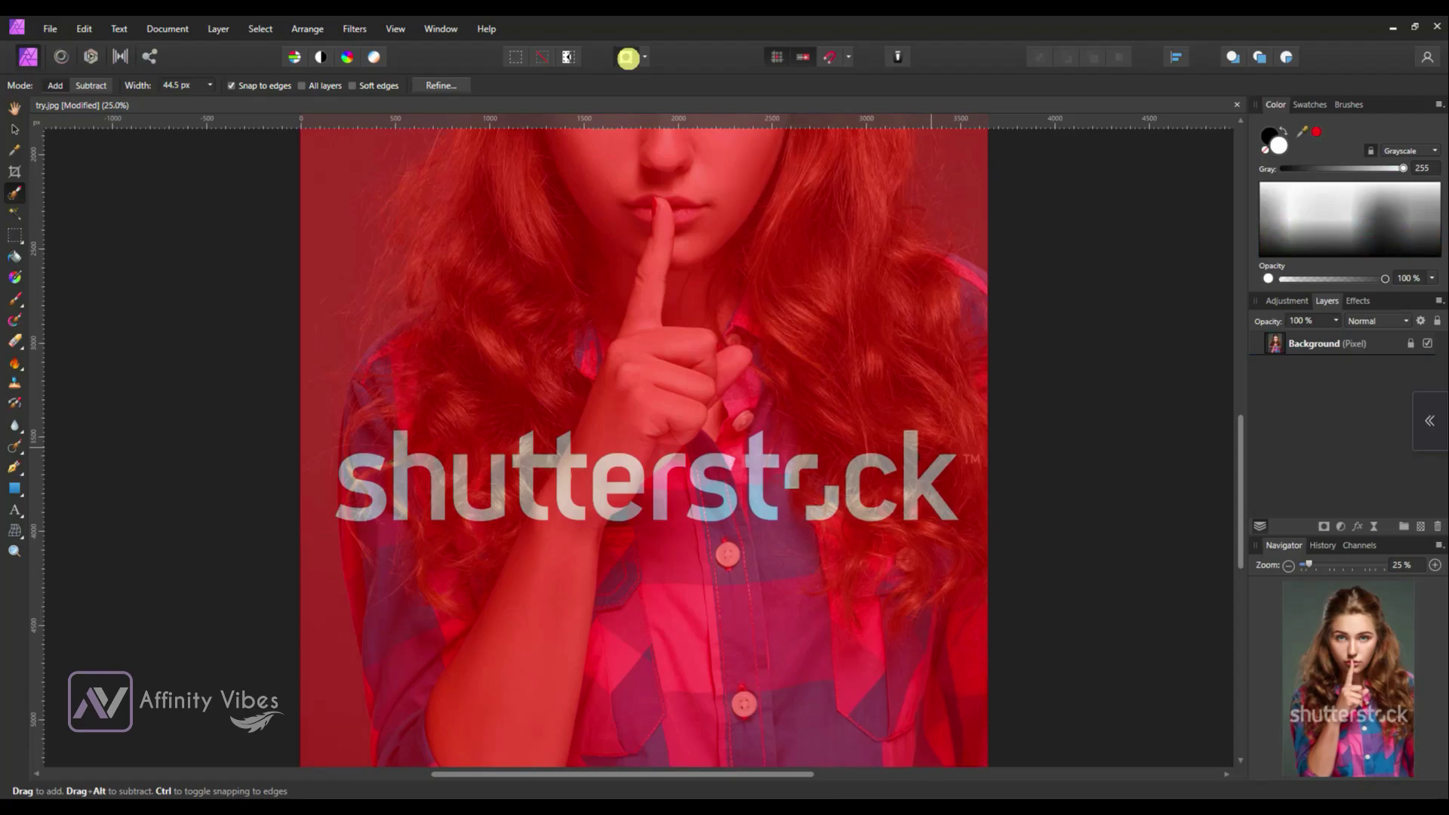
left_click(627, 57)
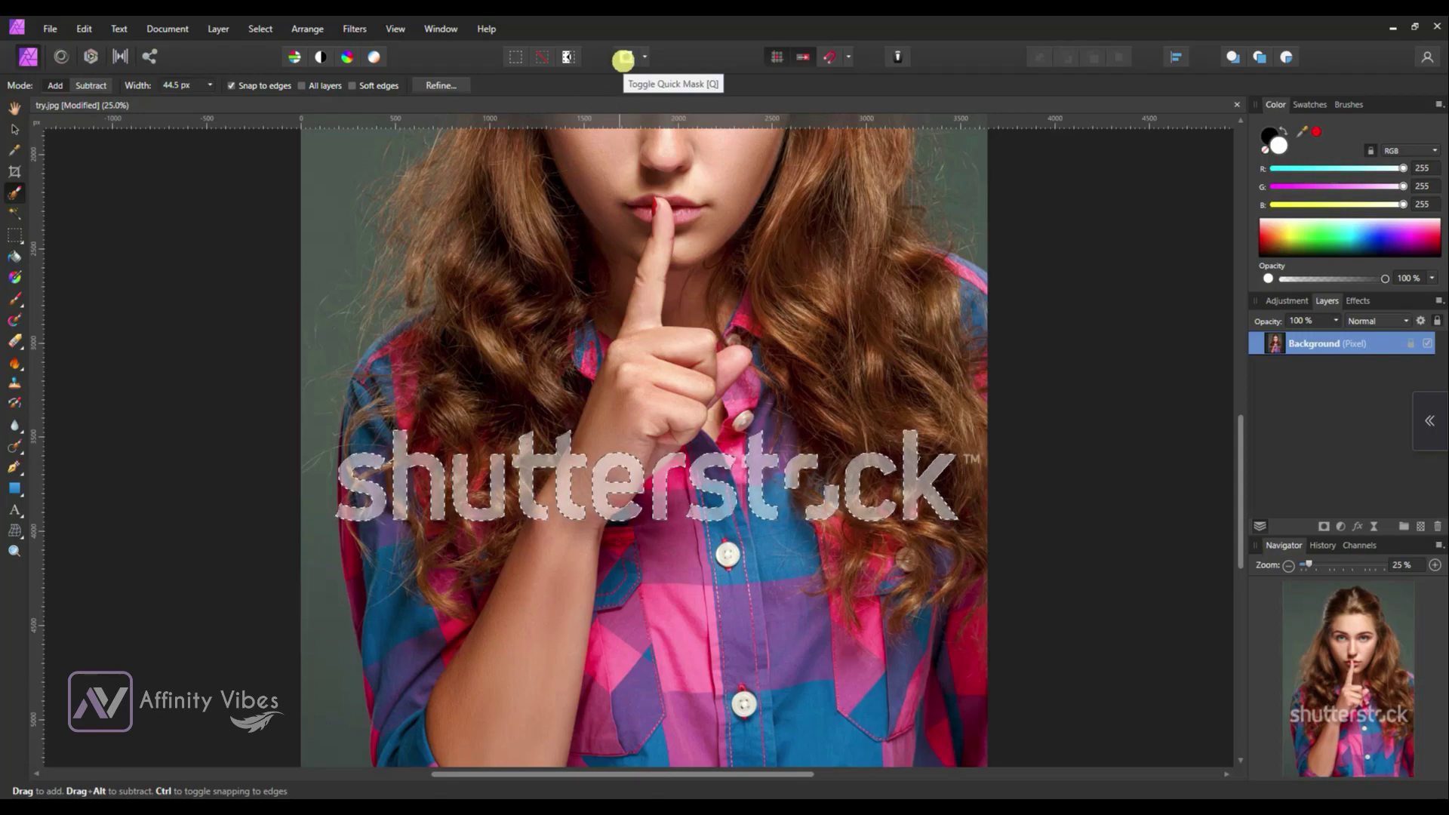
left_click(623, 59)
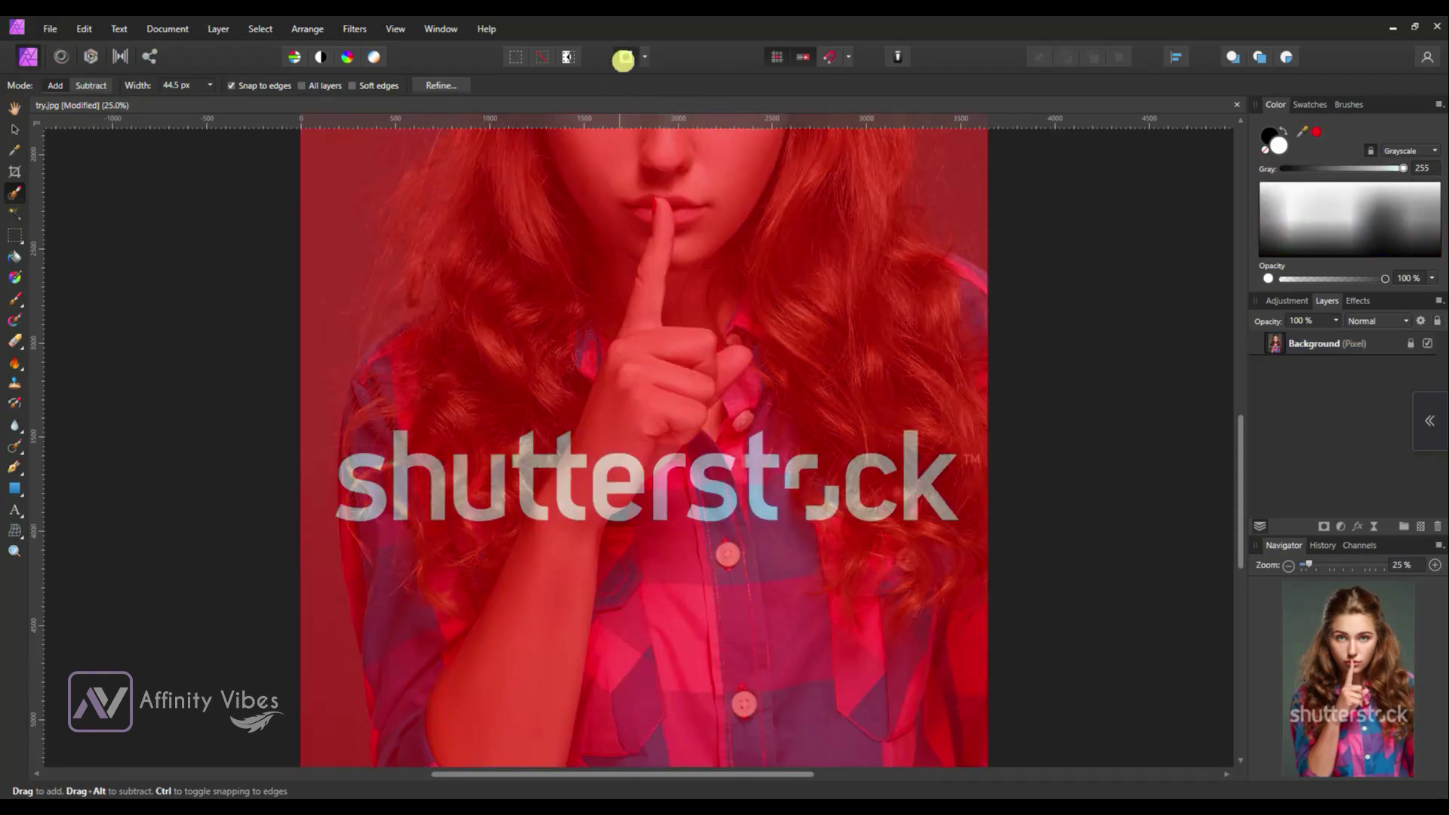
left_click(623, 59)
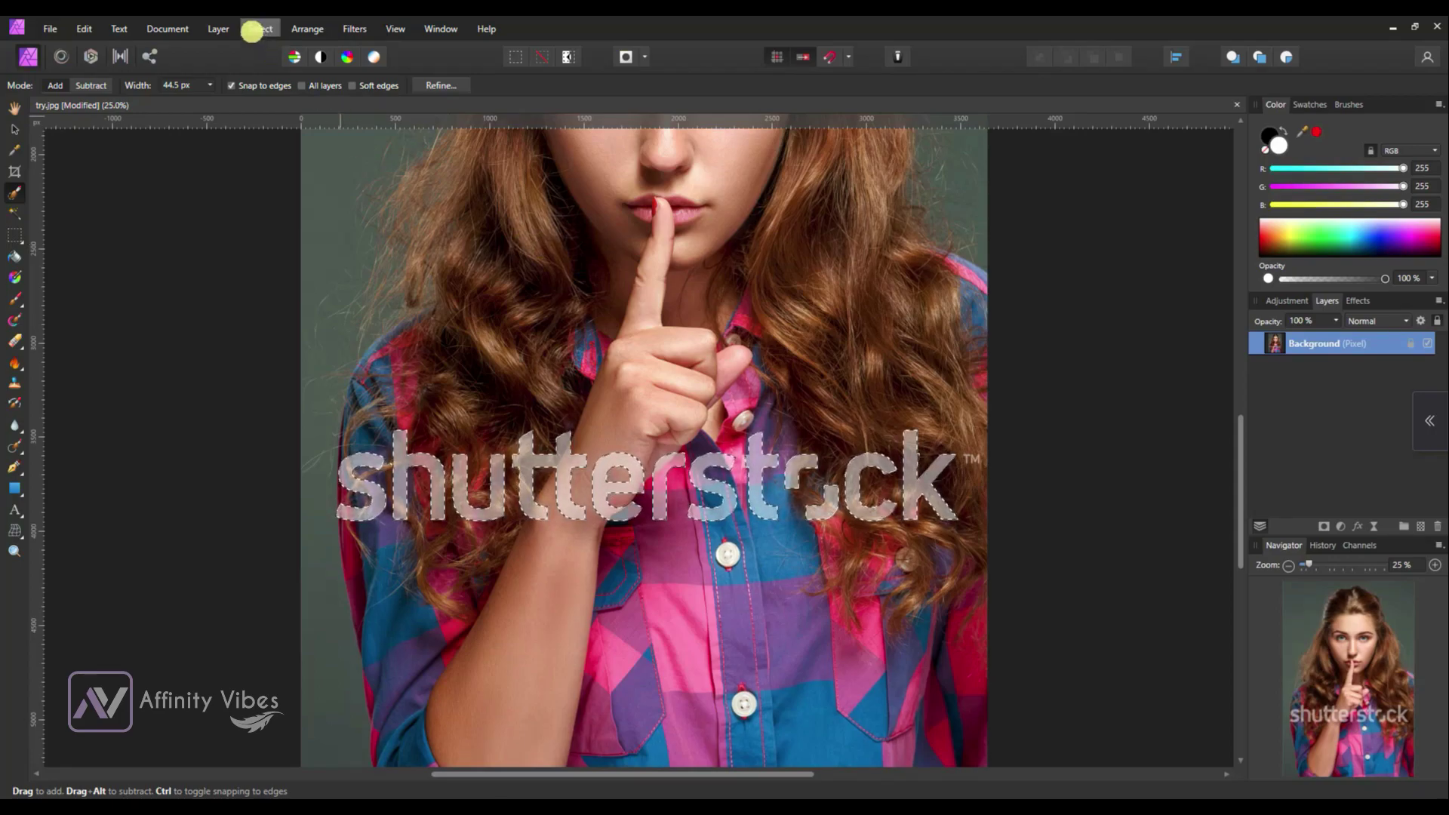
Step: Grow the watermark selection by a 2 px radius with Grow/Shrink Selection
left_click(251, 31)
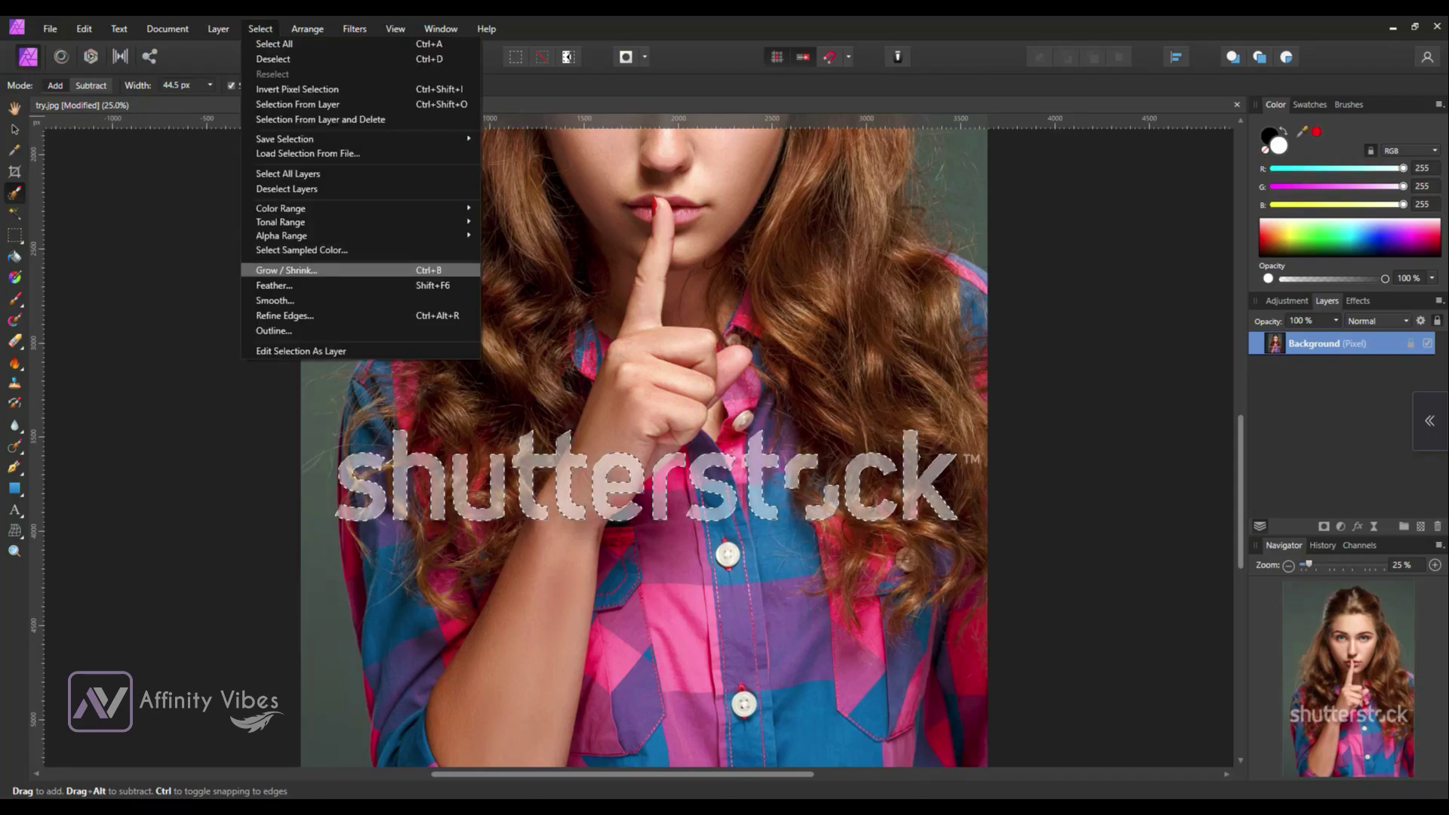
left_click(333, 269)
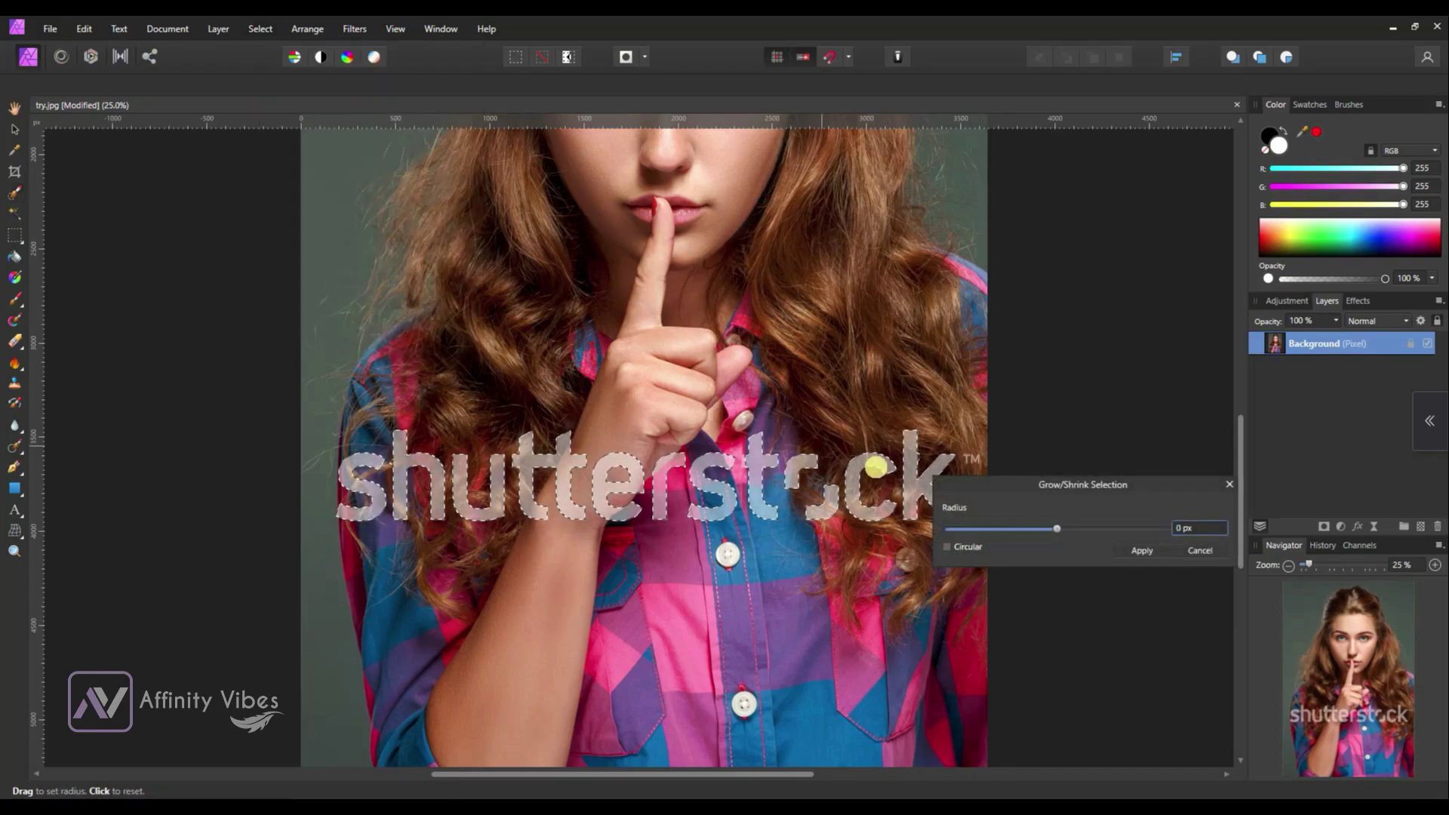
left_click_drag(1045, 485, 906, 219)
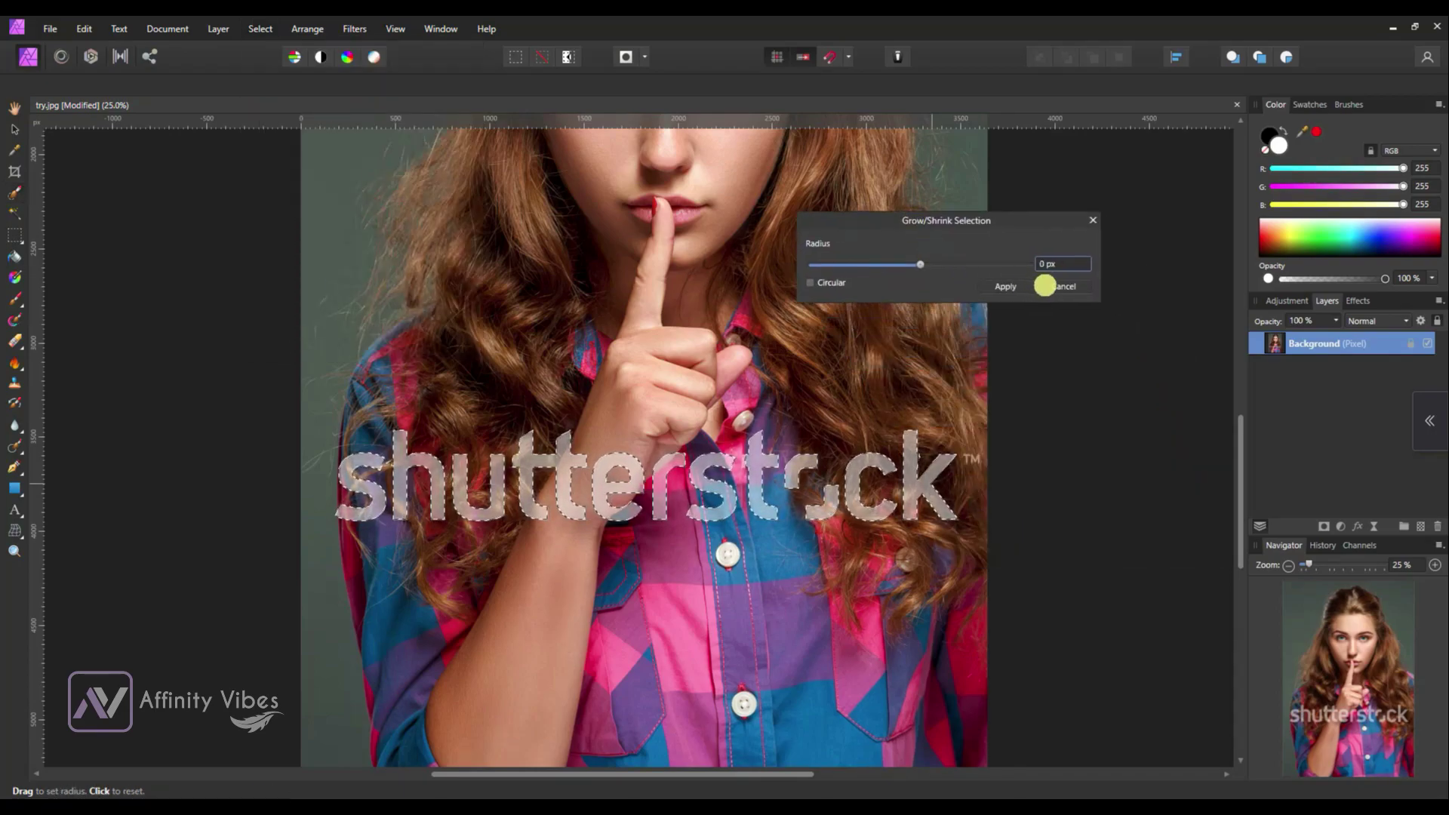
left_click(1051, 265)
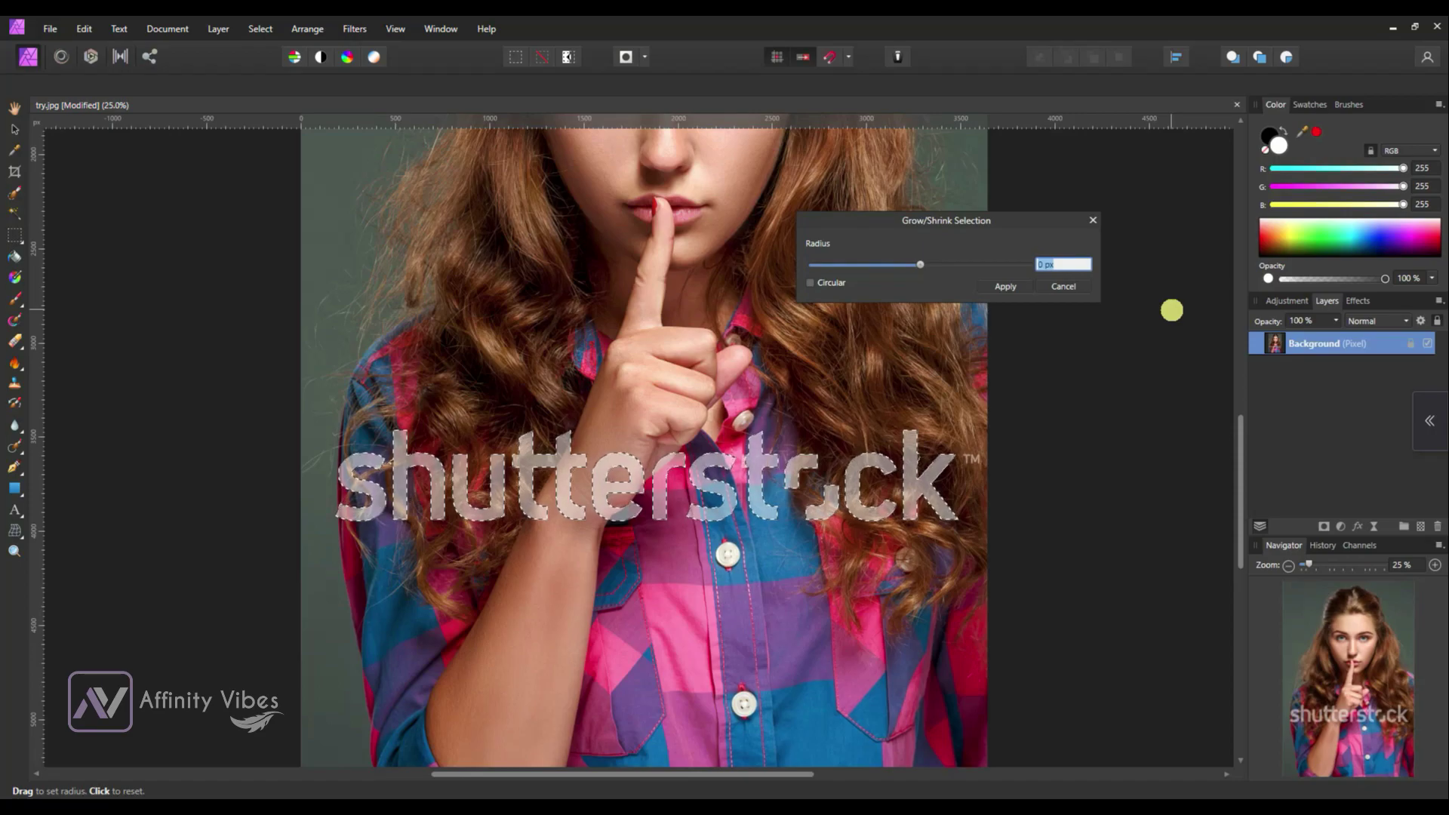
type("1")
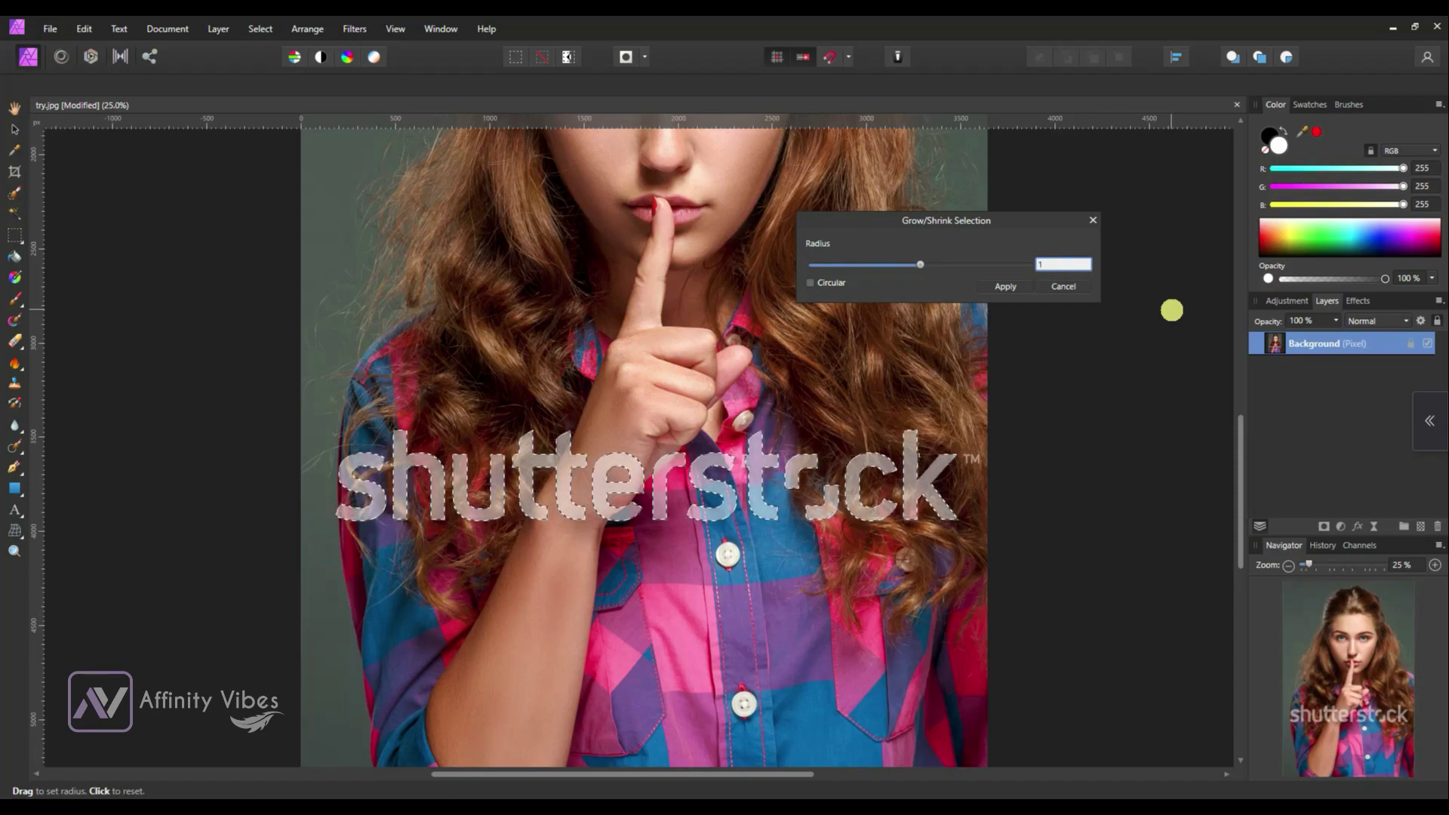
key("BackSpace")
type("2")
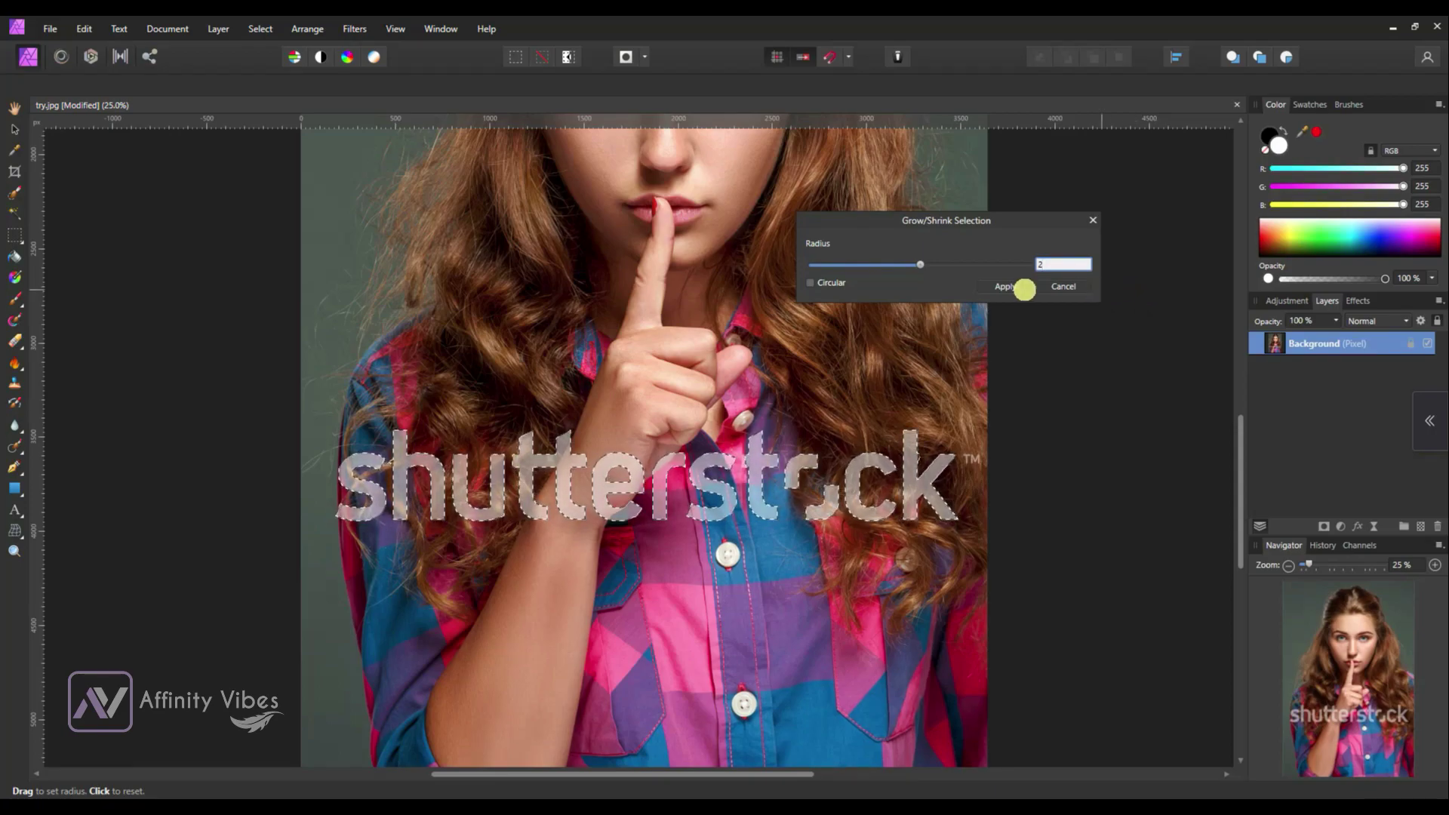
key("BackSpace")
left_click(1008, 286)
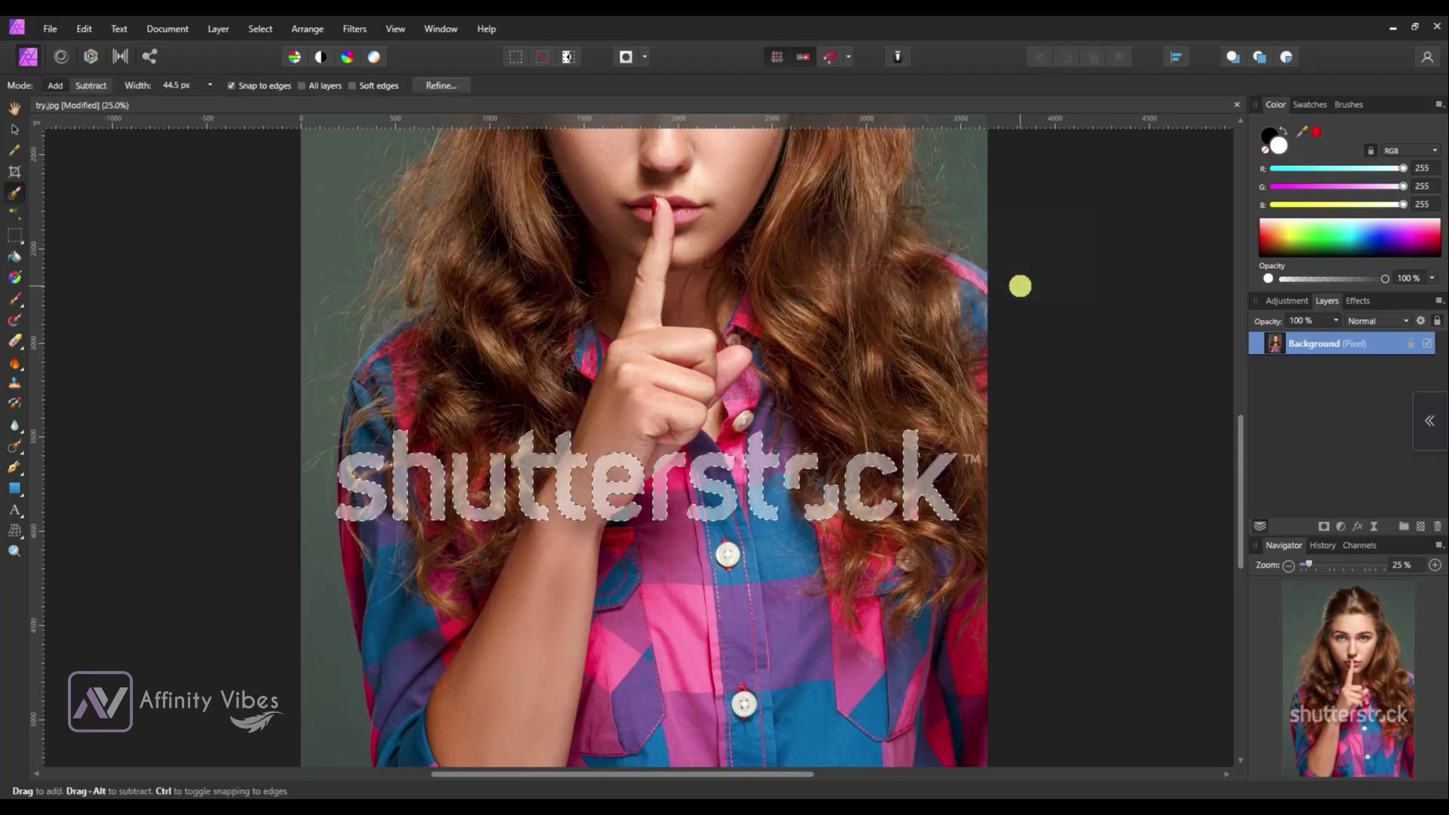
Step: Fill the selection with Inpainting via Edit > Fill to erase the shutterstock lettering
left_click(80, 29)
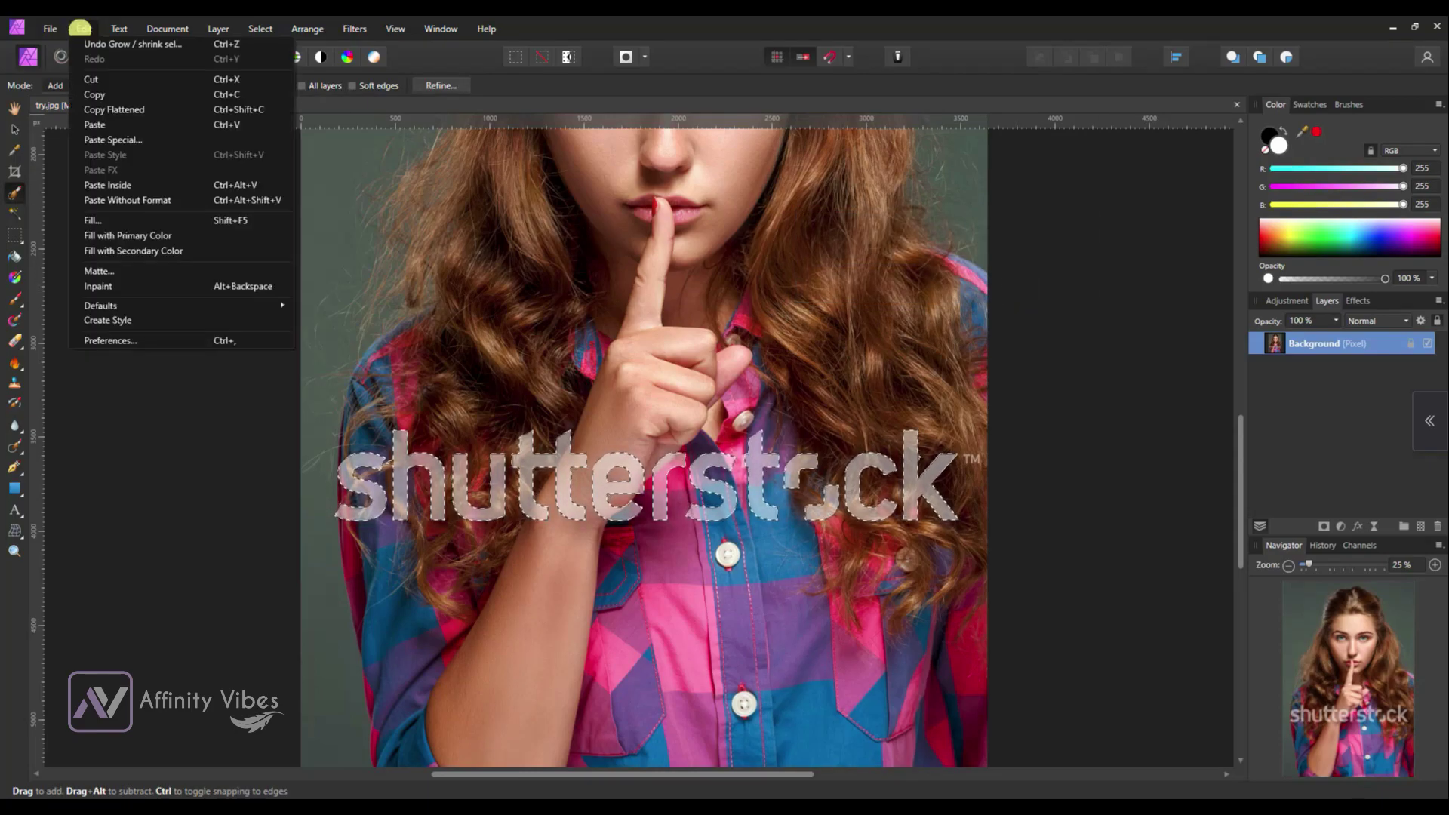
left_click(106, 220)
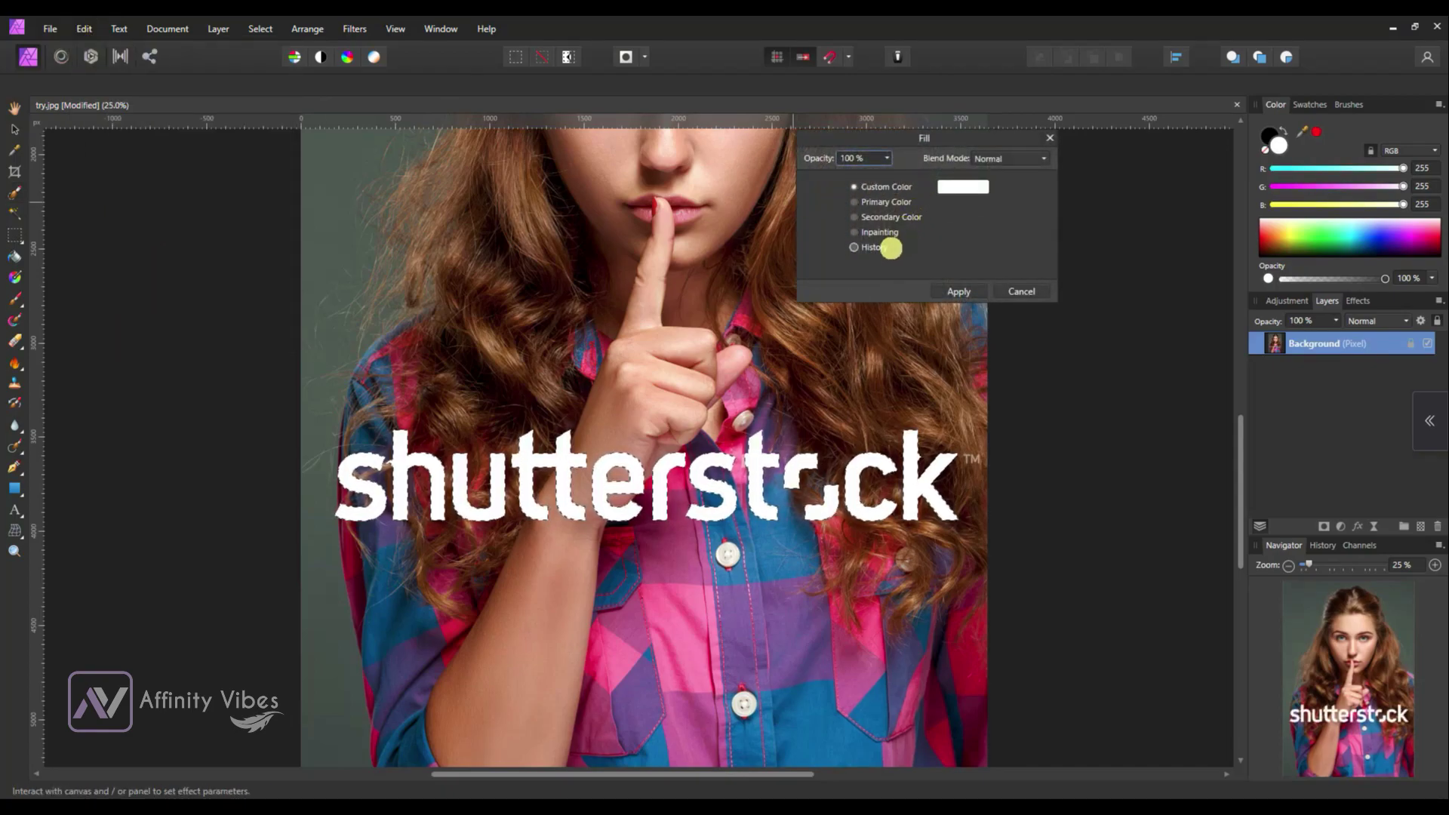
left_click(885, 236)
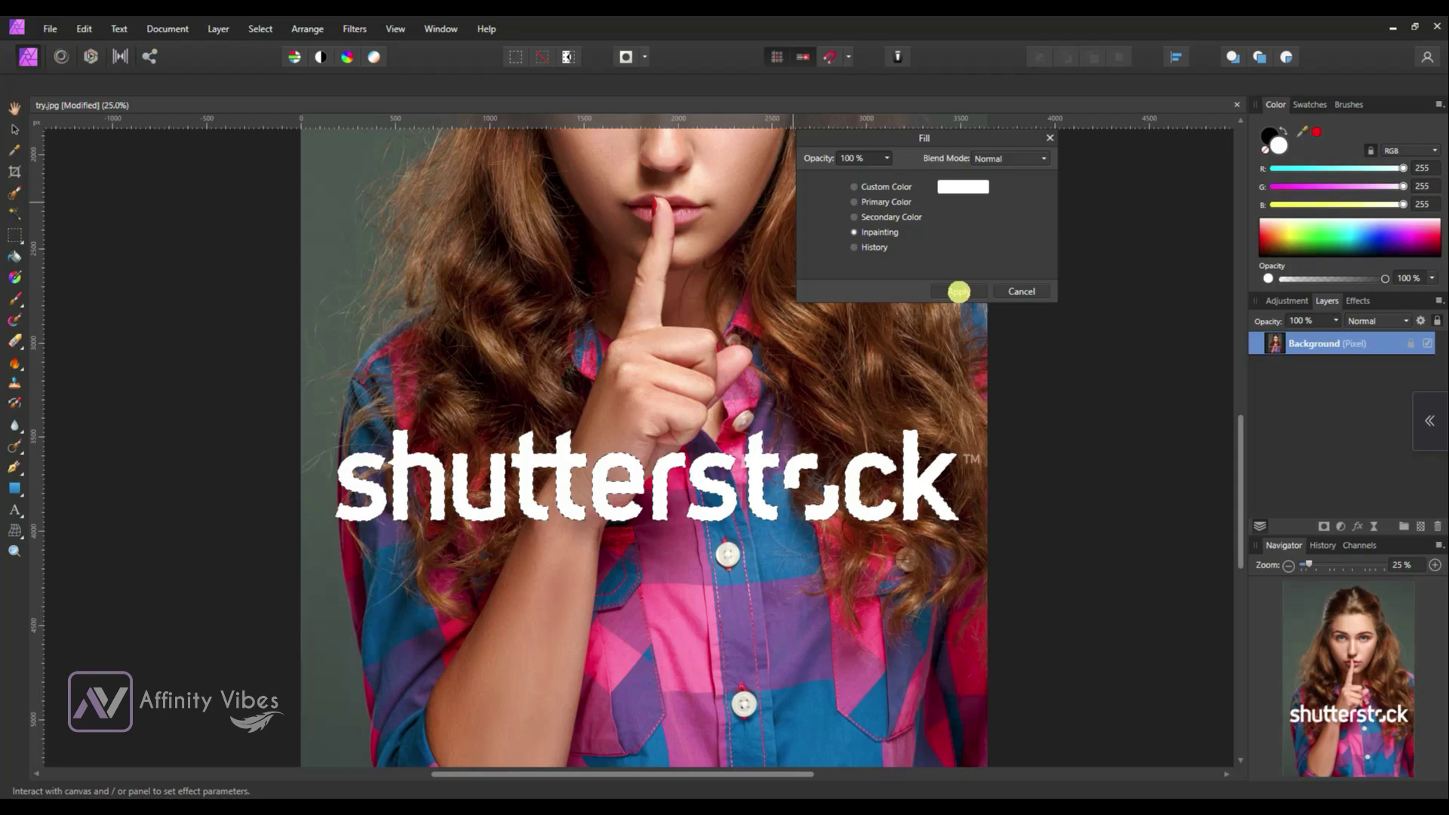
left_click(958, 291)
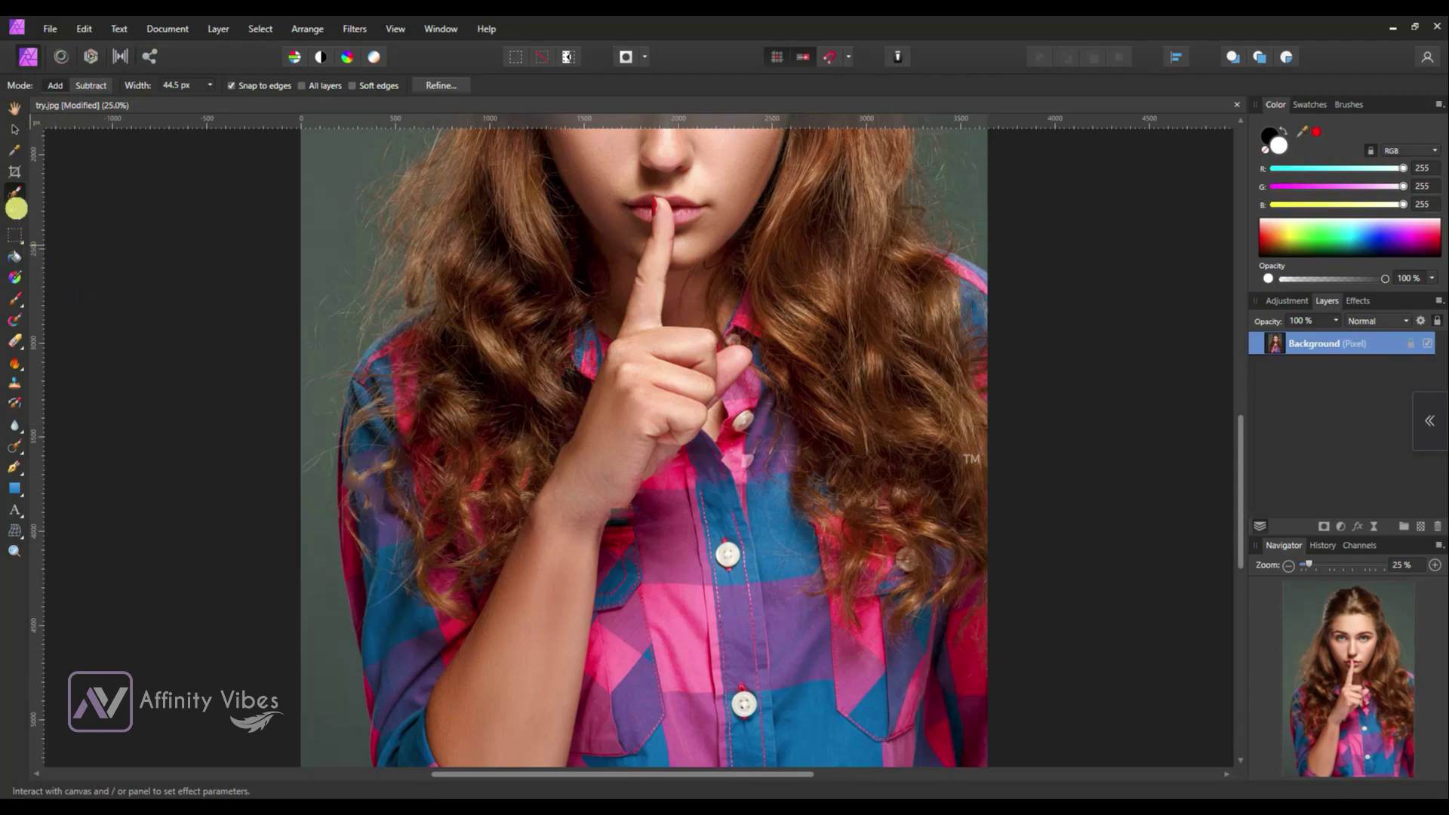
Step: Try the Healing Brush over the leftover TM mark
left_click(15, 446)
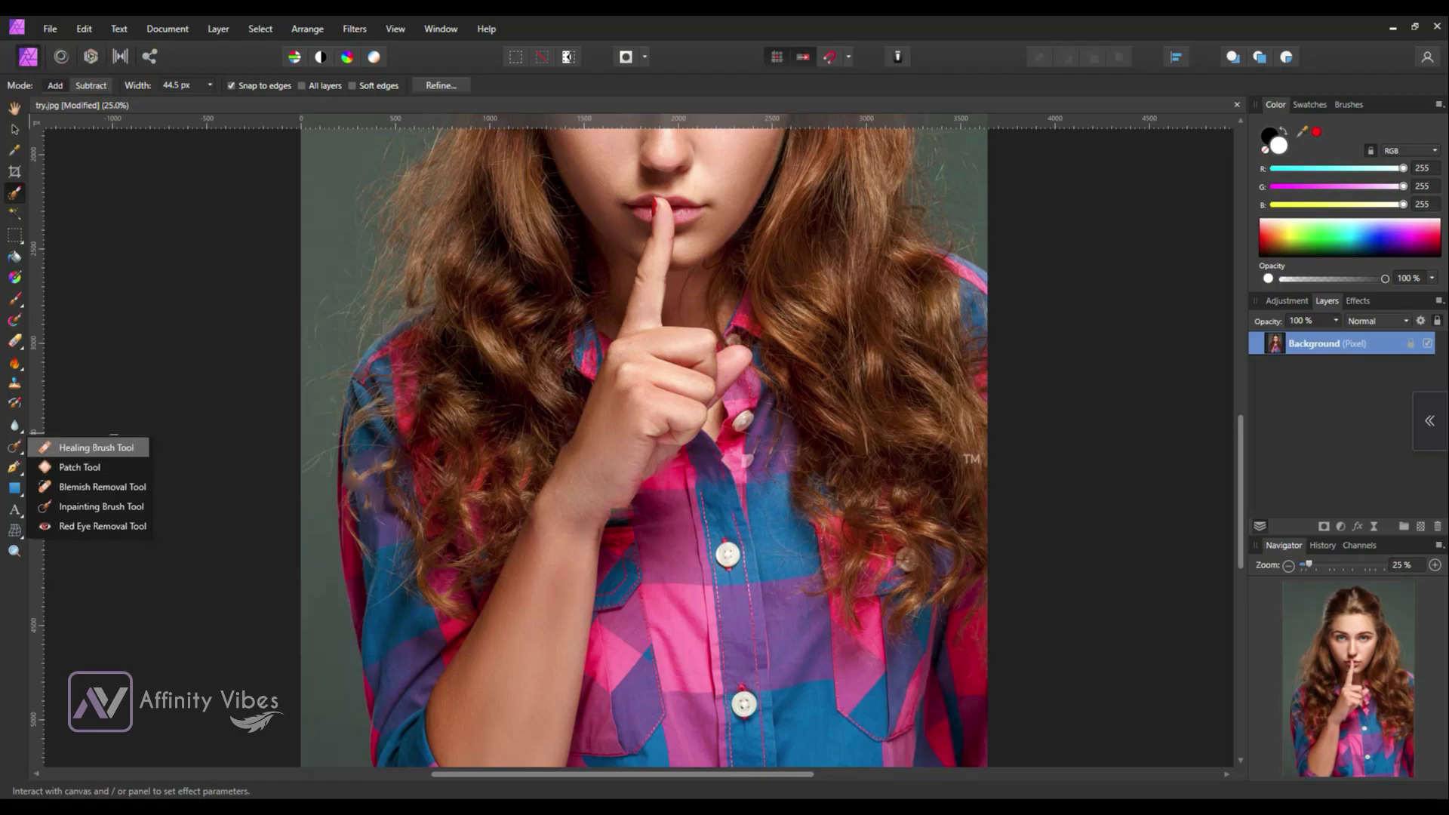
left_click(90, 448)
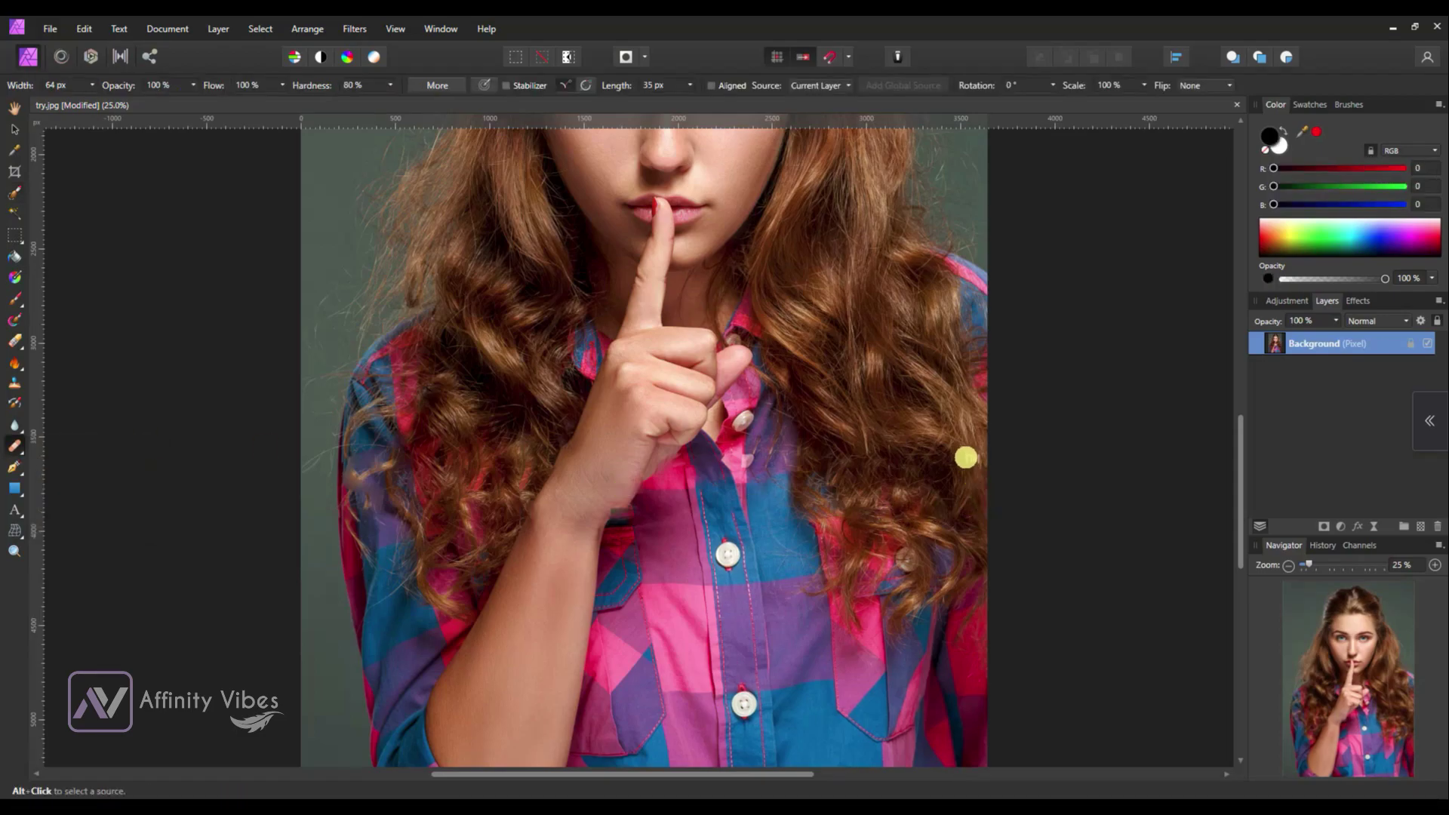
left_click(974, 461)
Step: Inpaint the TM mark, shrinking the Inpainting Brush to 81.1 px for the hair edge
left_click(15, 446)
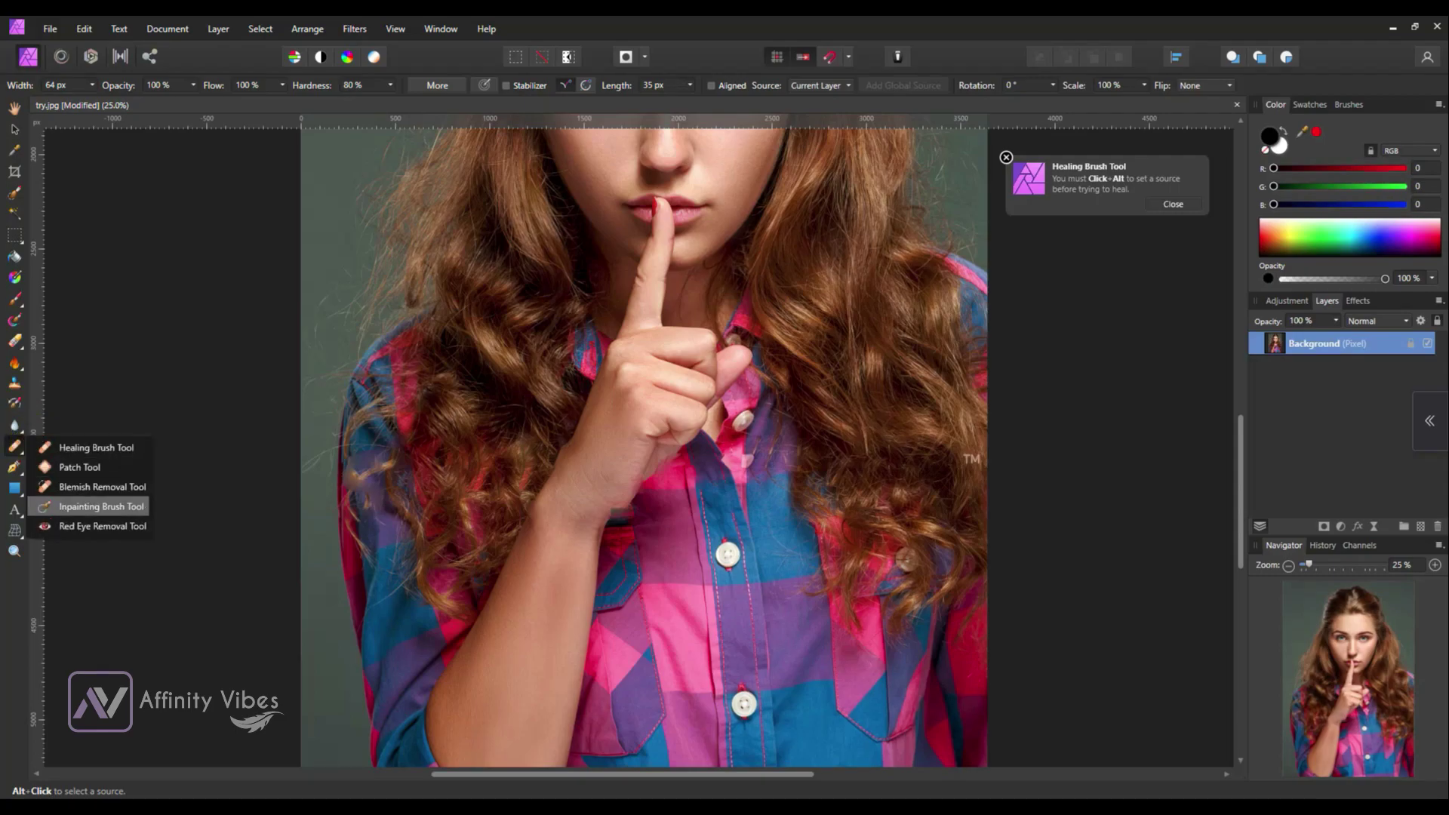
left_click(91, 506)
left_click_drag(958, 460, 975, 460)
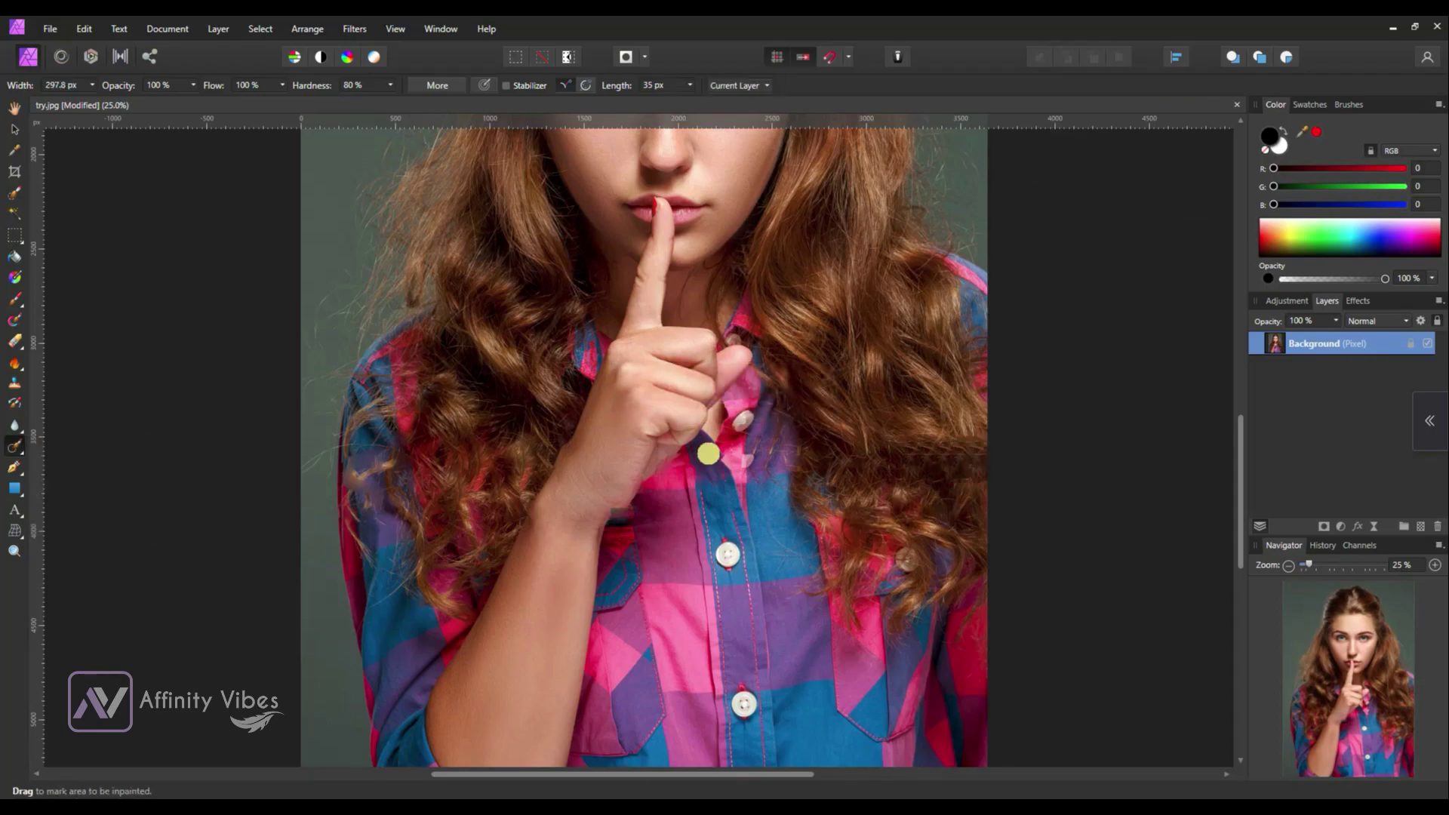
key("bracketleft")
key("bracketleft")
key("bracketleft")
key("bracketleft")
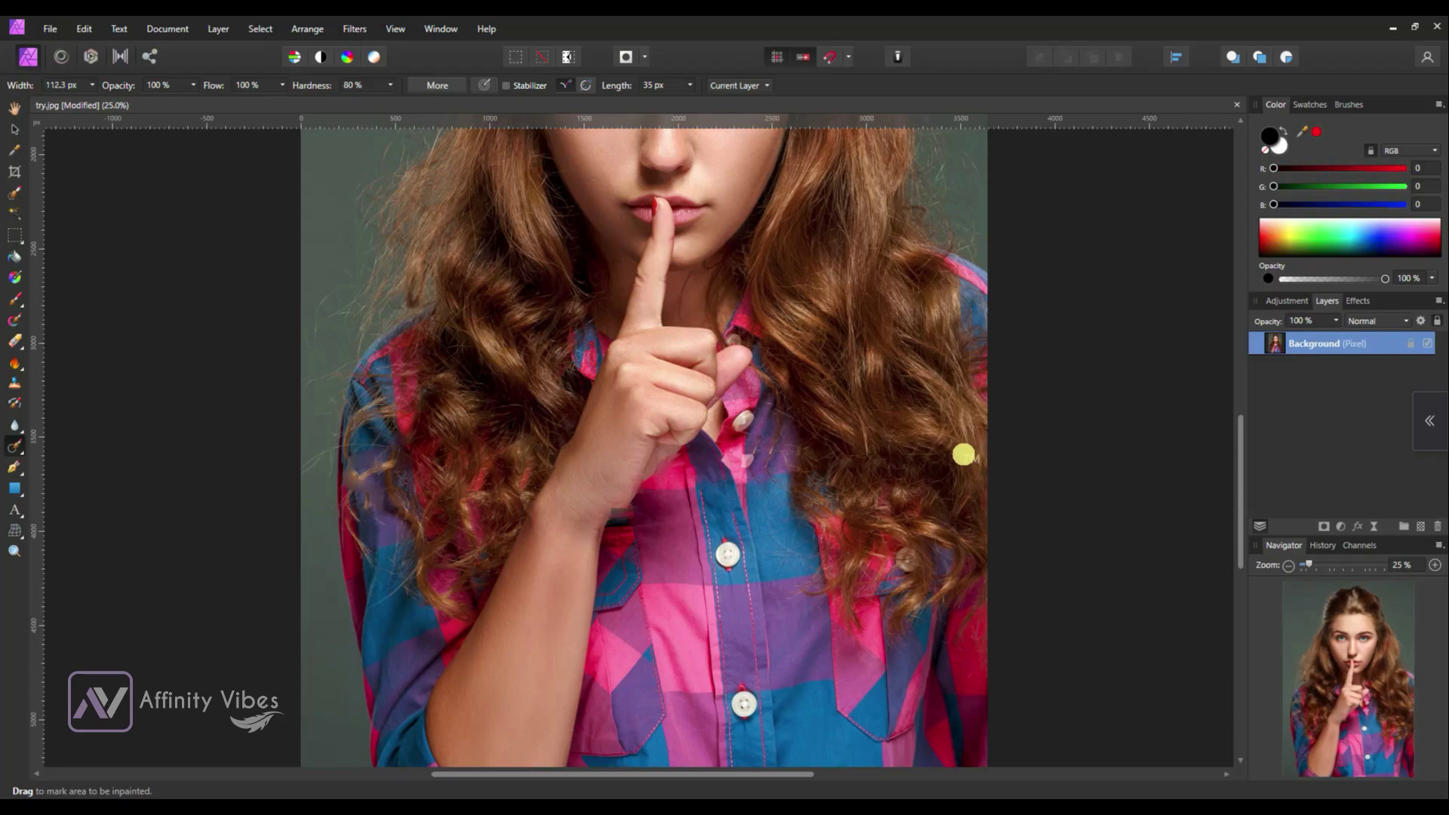
key("bracketleft")
key("bracketleft")
left_click_drag(971, 459, 966, 467)
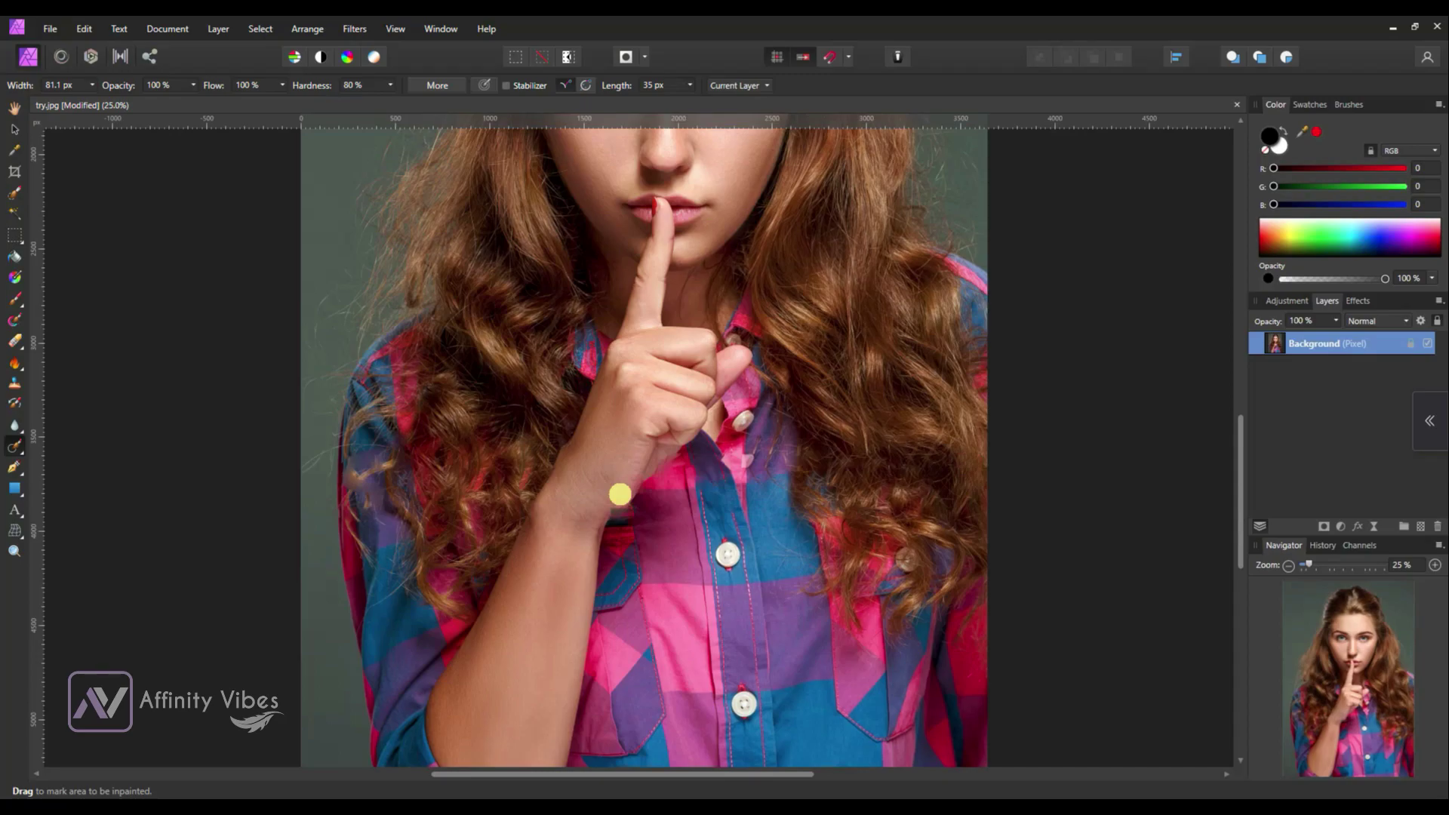
key("ctrl+minus")
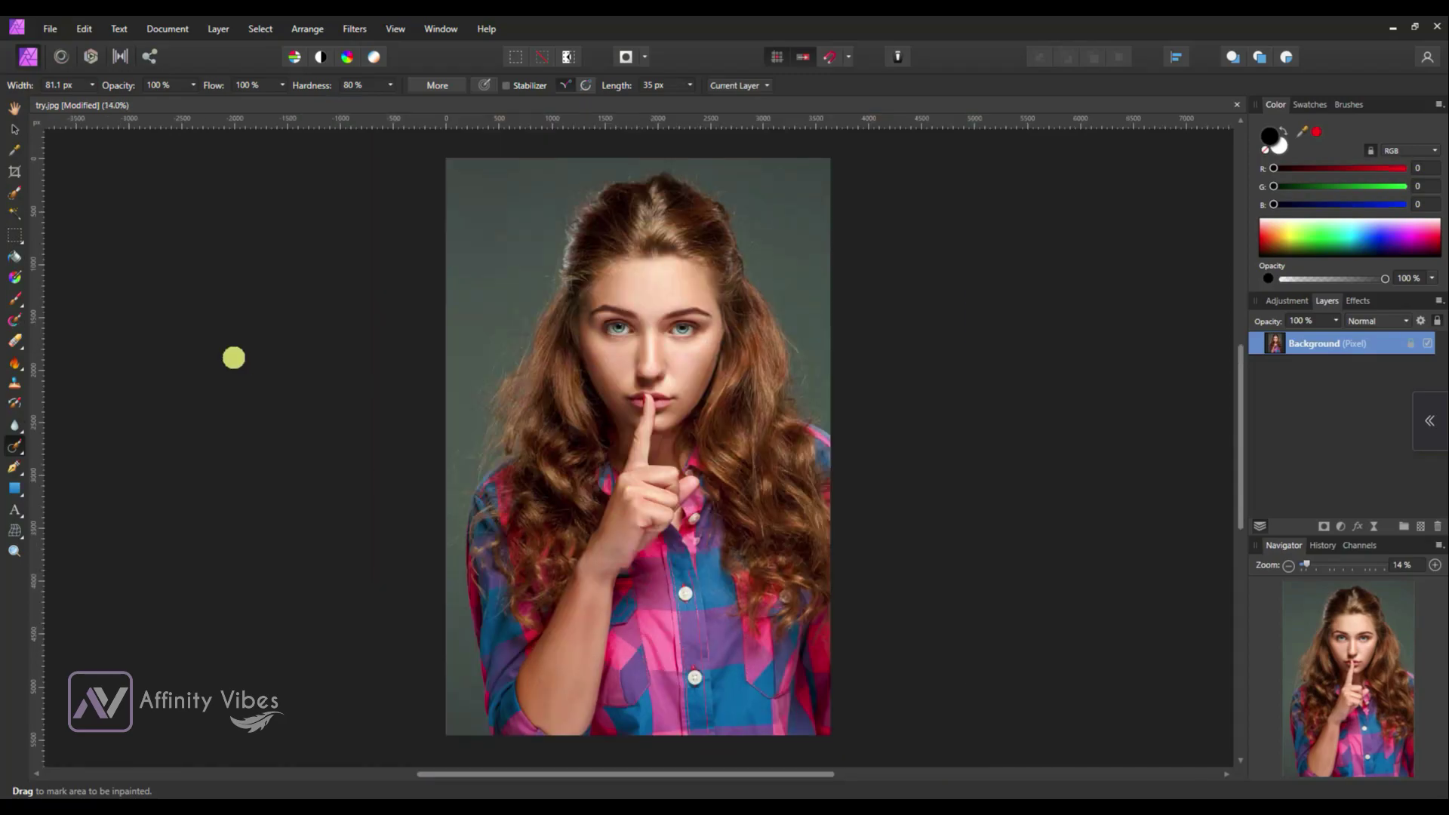
Step: Switch to the Hand tool
left_click(15, 105)
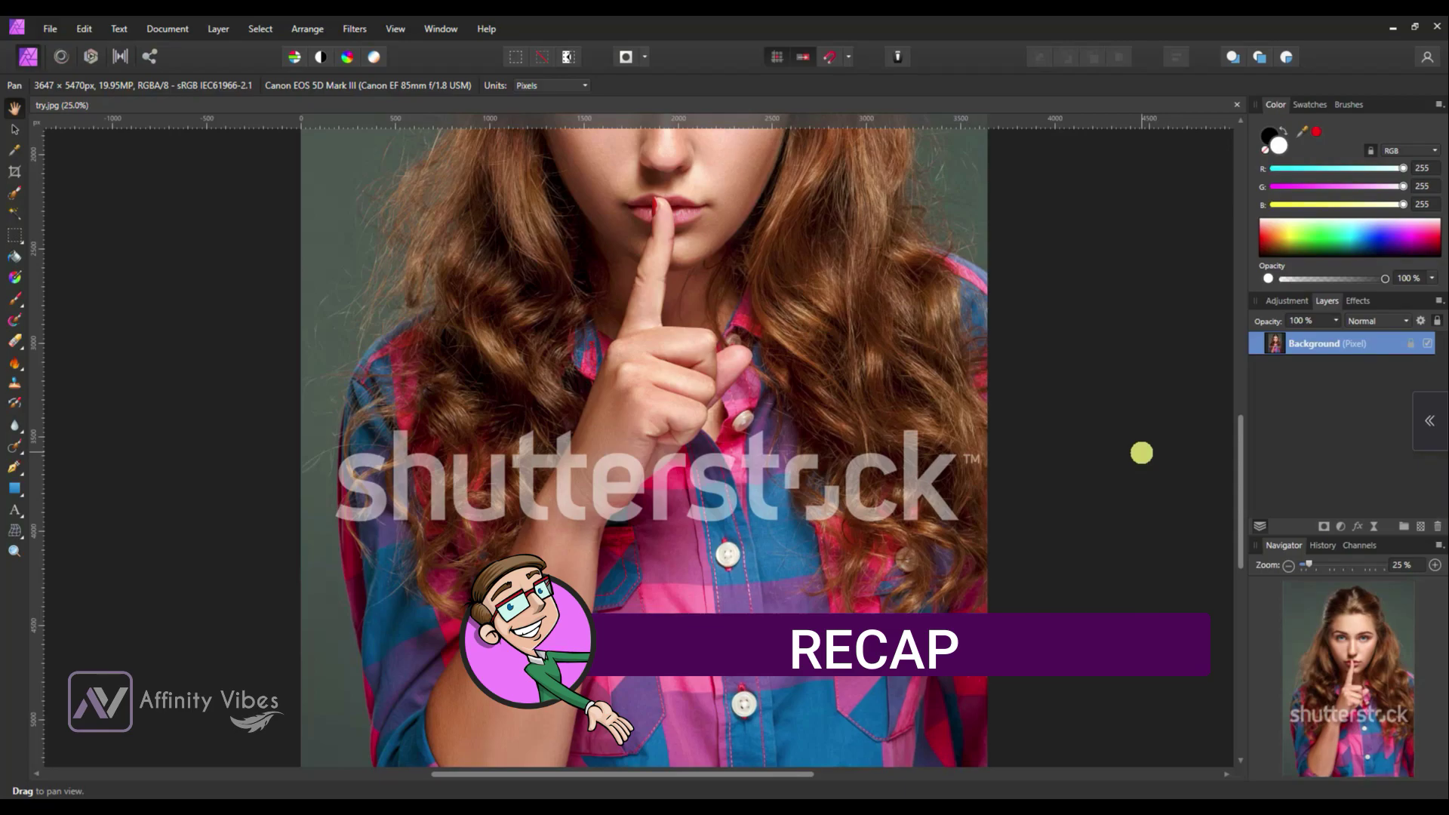
Step: Brush a selection across the whole watermark at 44.5 px and check it with Quick Mask
left_click(15, 192)
mouse_move(358, 458)
left_mouse_down()
mouse_move(377, 499)
mouse_move(506, 378)
mouse_move(428, 348)
mouse_move(395, 463)
mouse_move(536, 482)
mouse_move(460, 487)
mouse_move(609, 467)
mouse_move(618, 512)
mouse_move(716, 486)
mouse_move(672, 459)
mouse_move(792, 488)
mouse_move(702, 466)
mouse_move(764, 500)
mouse_move(735, 475)
mouse_move(789, 459)
mouse_move(766, 461)
mouse_move(800, 466)
mouse_move(827, 508)
mouse_move(896, 477)
left_mouse_up()
key("bracketright")
key("bracketright")
key("bracketright")
key("alt")
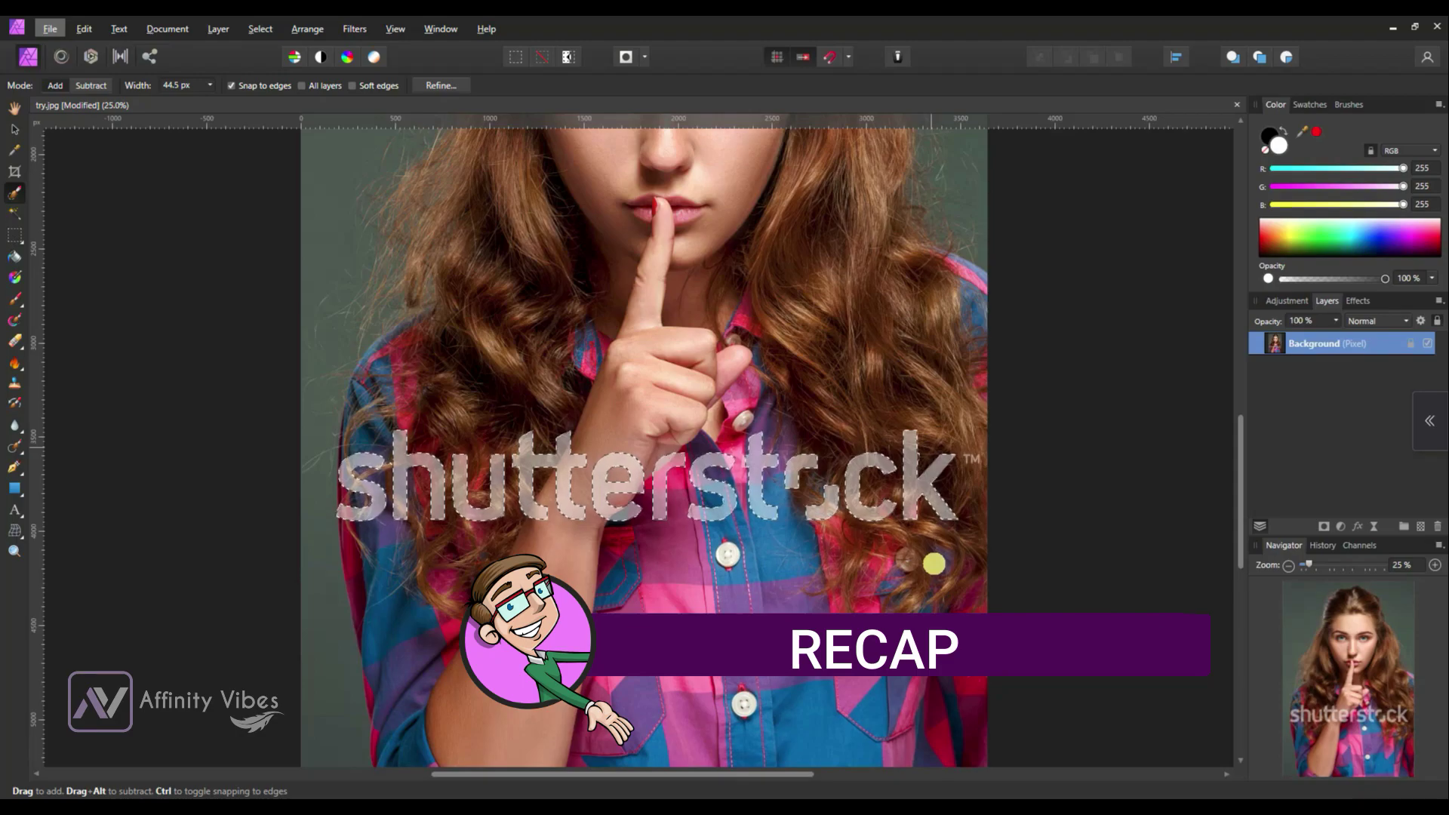
left_click(628, 58)
left_click(628, 57)
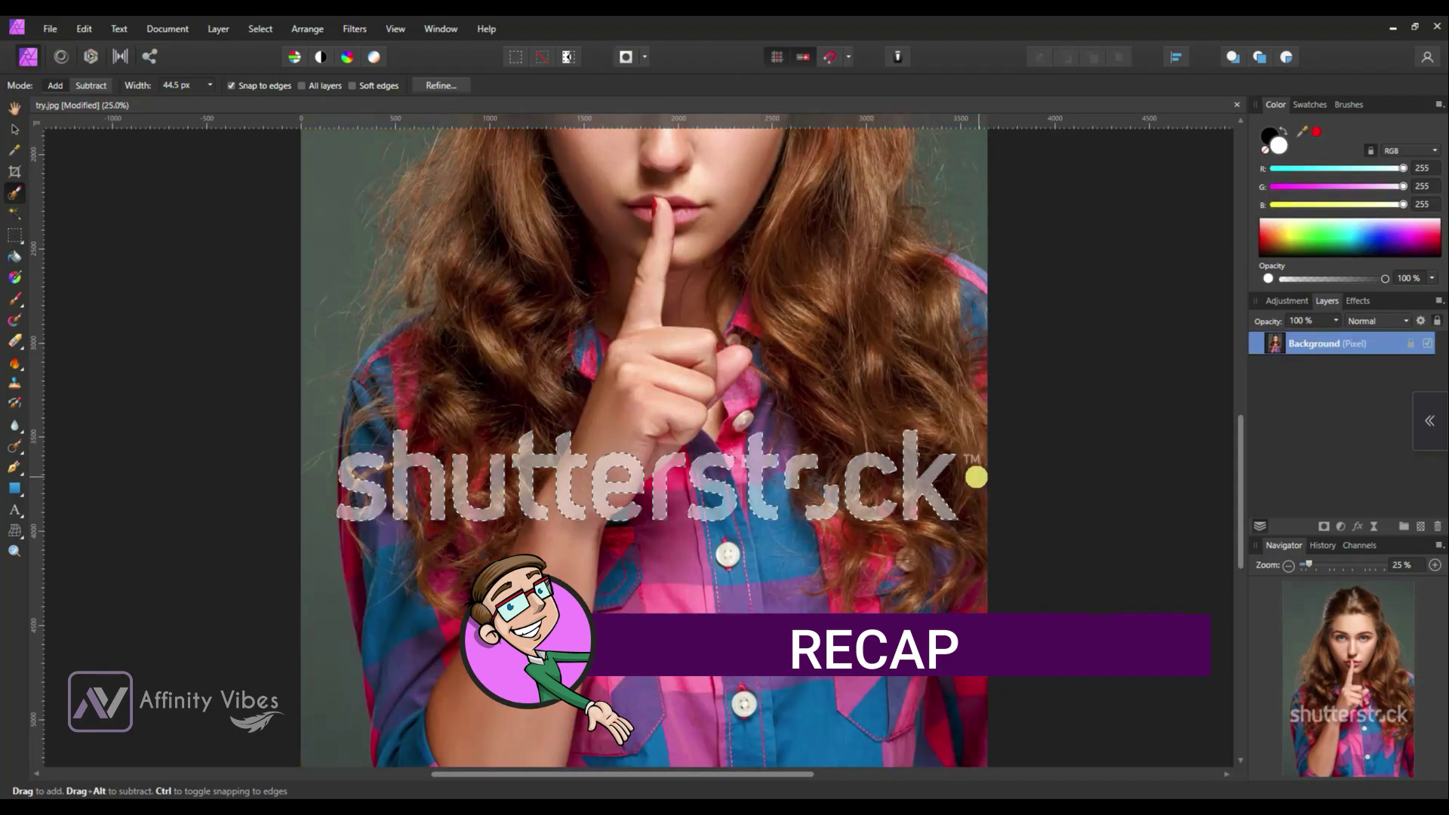